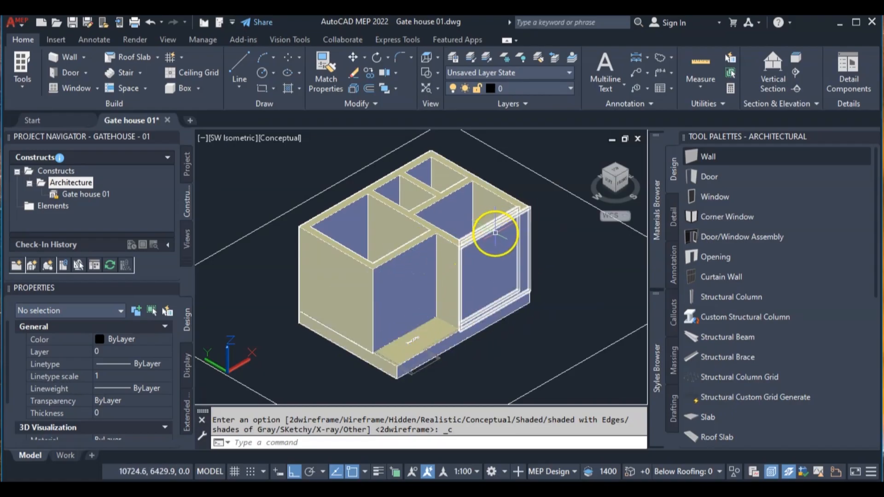
- Display the gate house model in the 2D Wireframe visual style from the top view
{"action": "left_click", "coordinate": [282, 134]}
{"action": "mouse_move", "coordinate": [318, 155]}
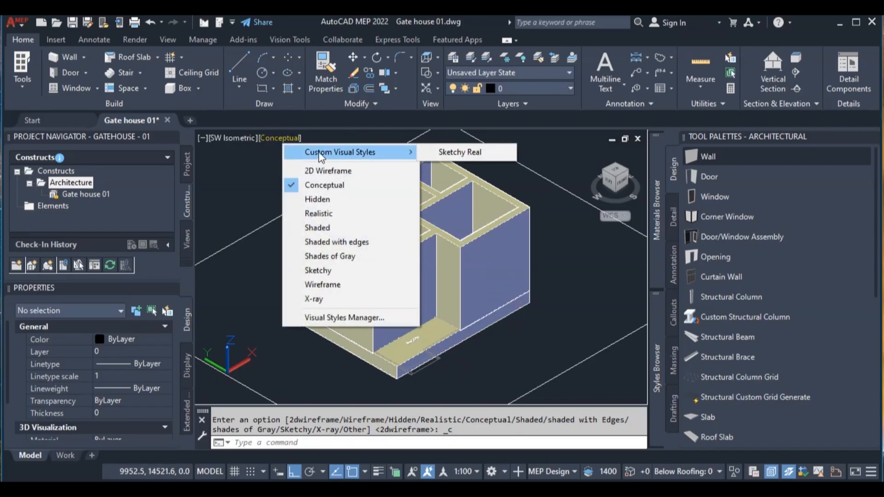
{"action": "left_click", "coordinate": [318, 171]}
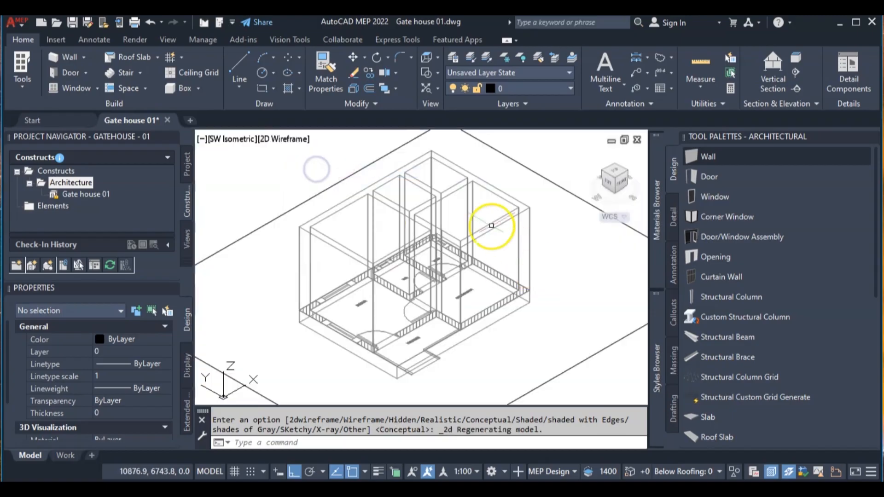
{"action": "left_click", "coordinate": [615, 174]}
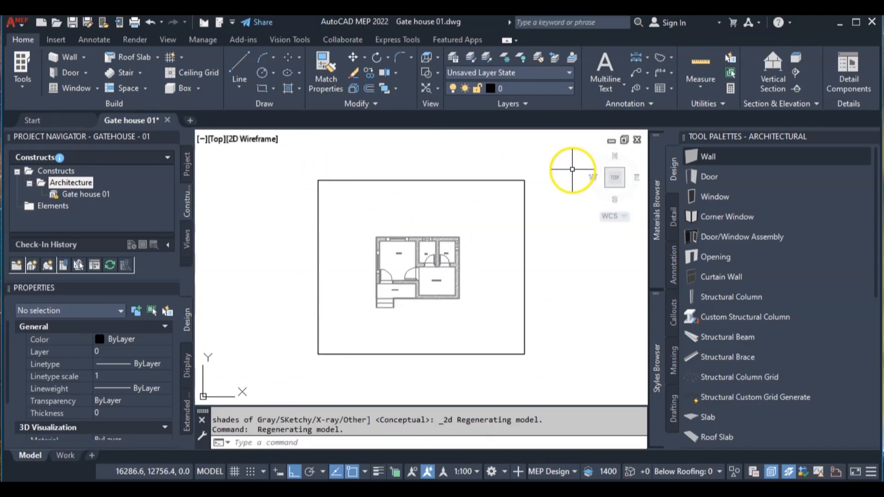
- Start editing the Xref_Gatehouse1 floor plan reference in place, with all nested objects selected automatically
{"action": "scroll", "coordinate": [390, 296], "scroll_direction": "up", "scroll_amount": 4}
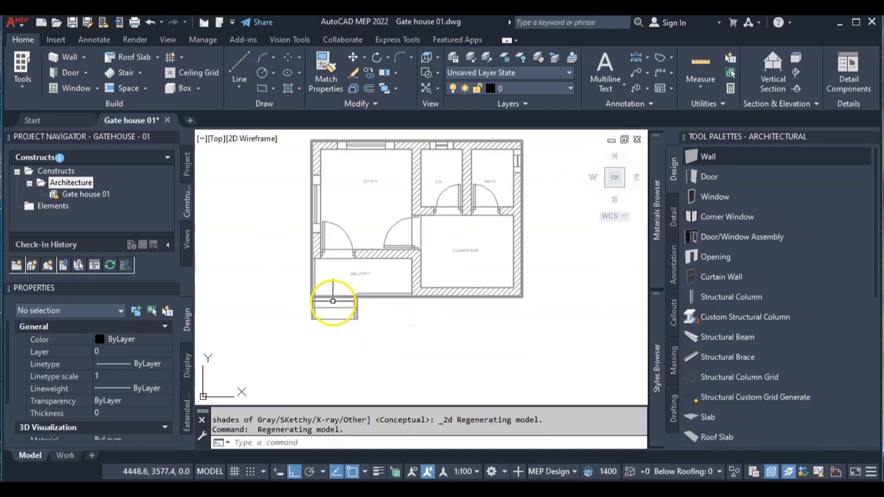
{"action": "left_click", "coordinate": [332, 307]}
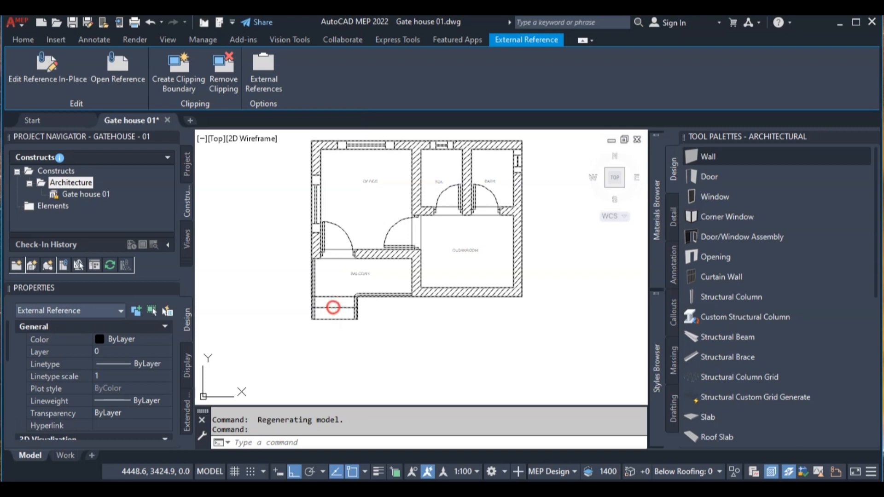
{"action": "right_click", "coordinate": [333, 307]}
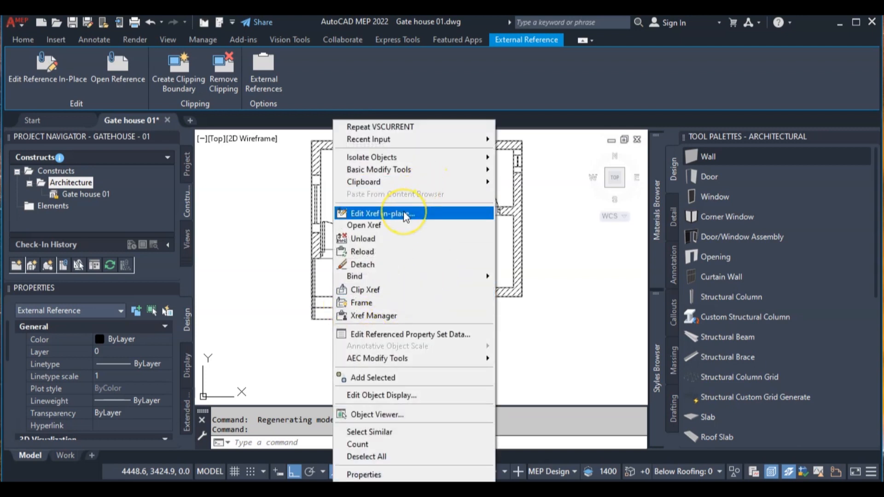
{"action": "left_click", "coordinate": [404, 214]}
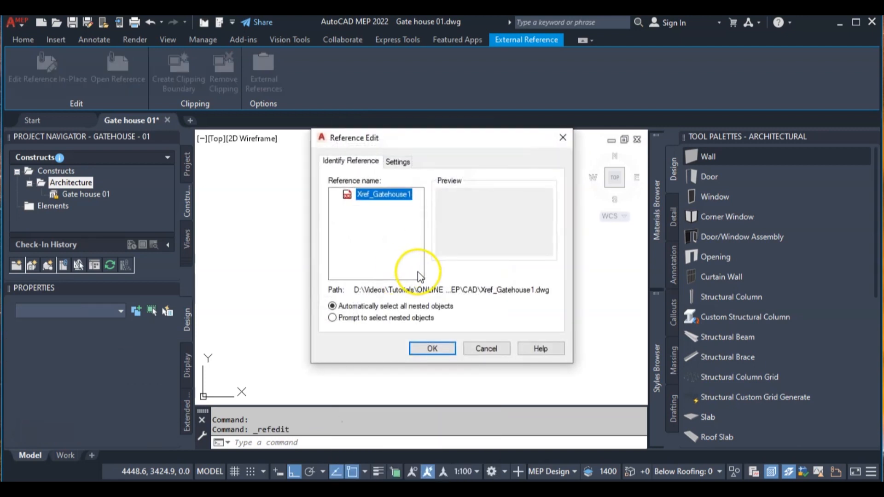
{"action": "left_click", "coordinate": [432, 348]}
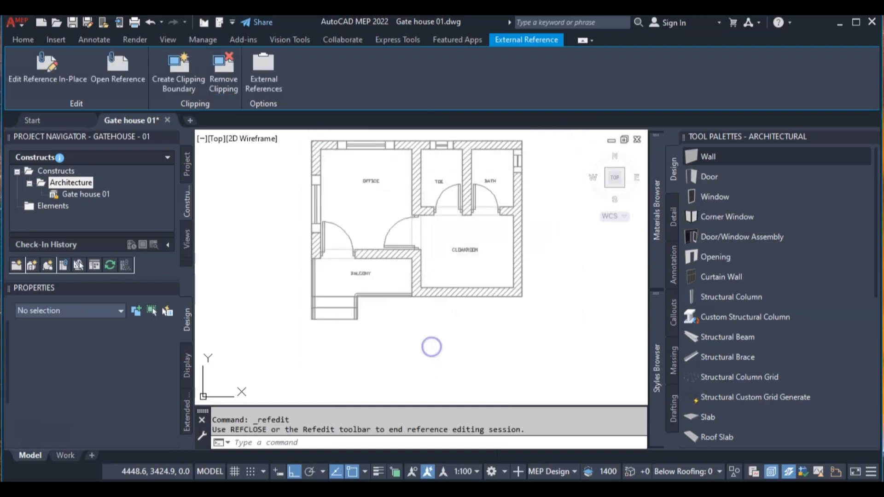
- Draw a 230 by 230 rectangle in the empty space just below the balcony and cloakroom of the plan
{"action": "scroll", "coordinate": [329, 299], "scroll_direction": "up", "scroll_amount": 5}
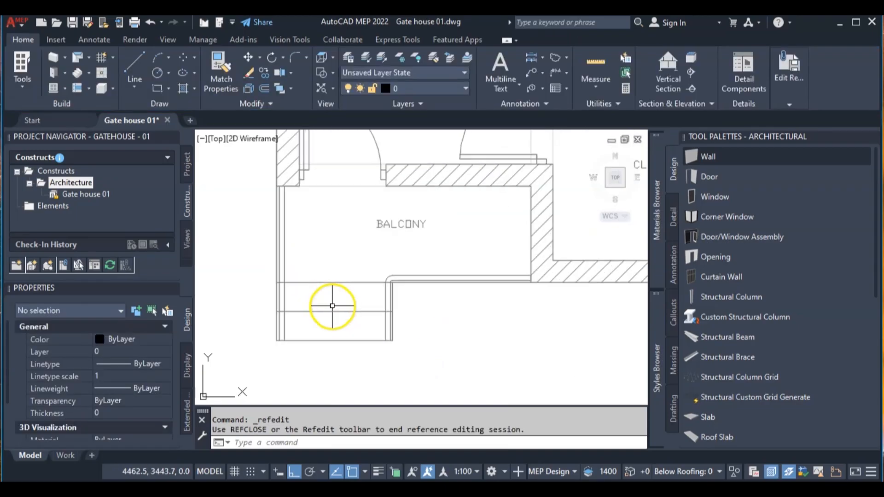
{"action": "scroll", "coordinate": [369, 255], "scroll_direction": "up", "scroll_amount": 2}
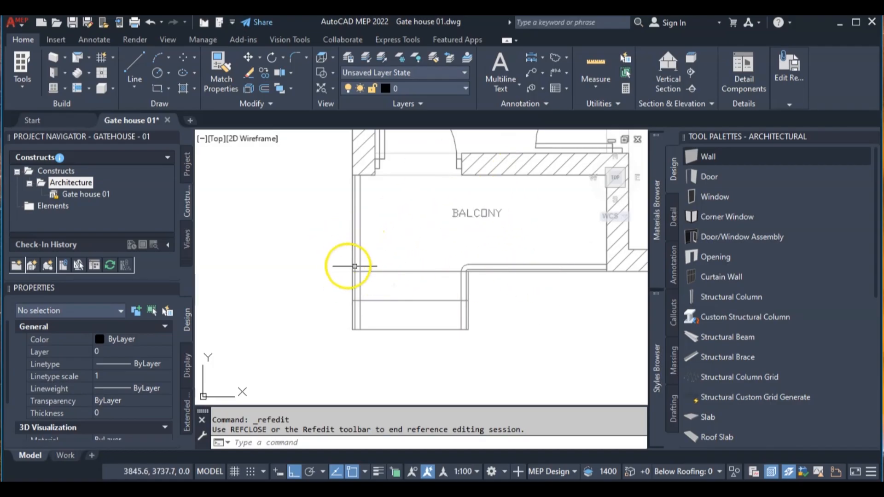
{"action": "middle_click_drag", "start_coordinate": [528, 243], "coordinate": [332, 232]}
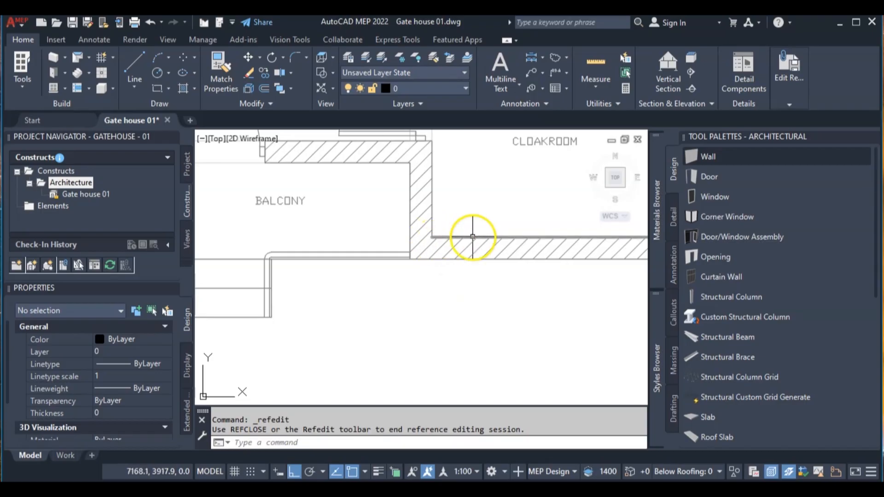
{"action": "scroll", "coordinate": [428, 314], "scroll_direction": "down", "scroll_amount": 4}
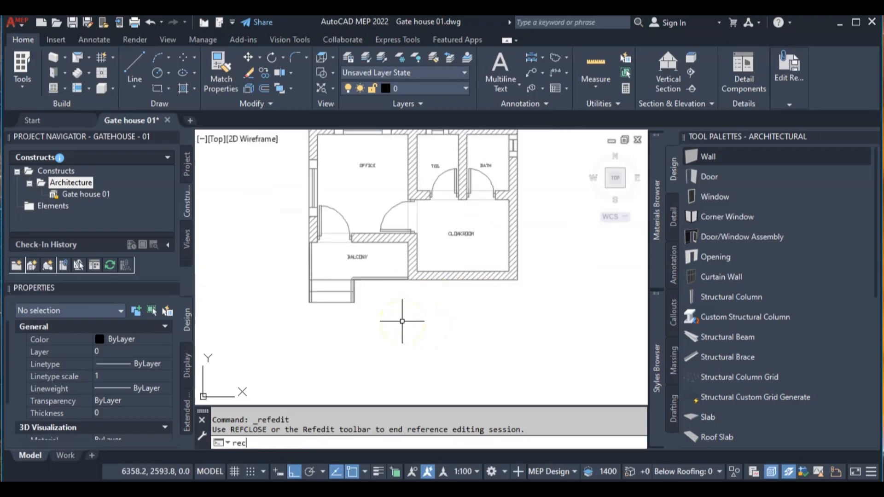
{"action": "key", "text": "Return"}
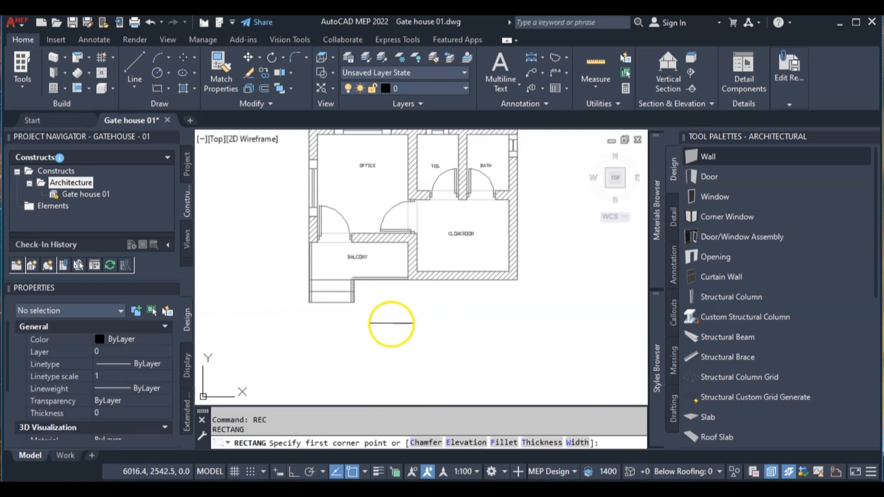
{"action": "left_click", "coordinate": [403, 318]}
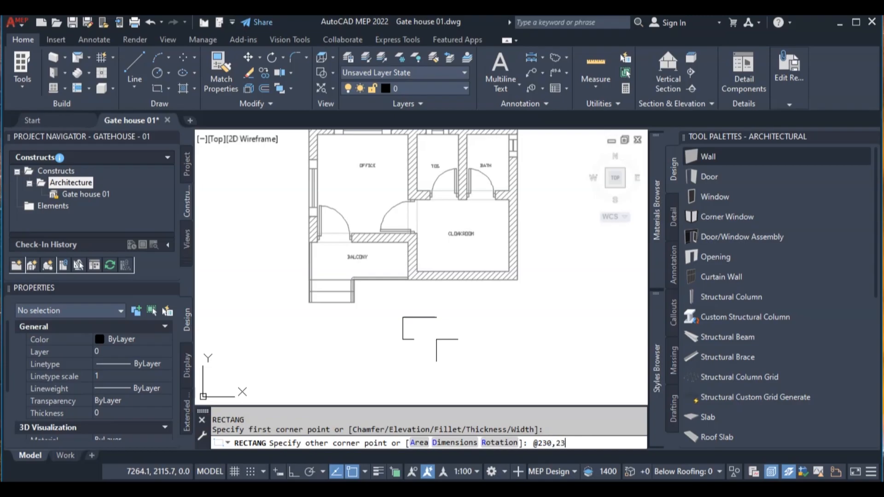
{"action": "key", "text": "Return"}
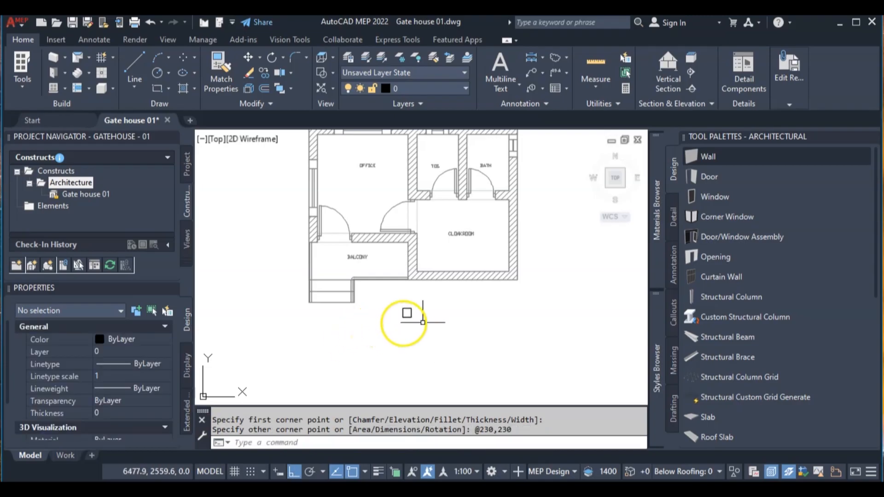
- Open the Layer Properties Manager and dock it using the Anchor Right option
{"action": "left_click", "coordinate": [435, 332]}
{"action": "left_click", "coordinate": [383, 289]}
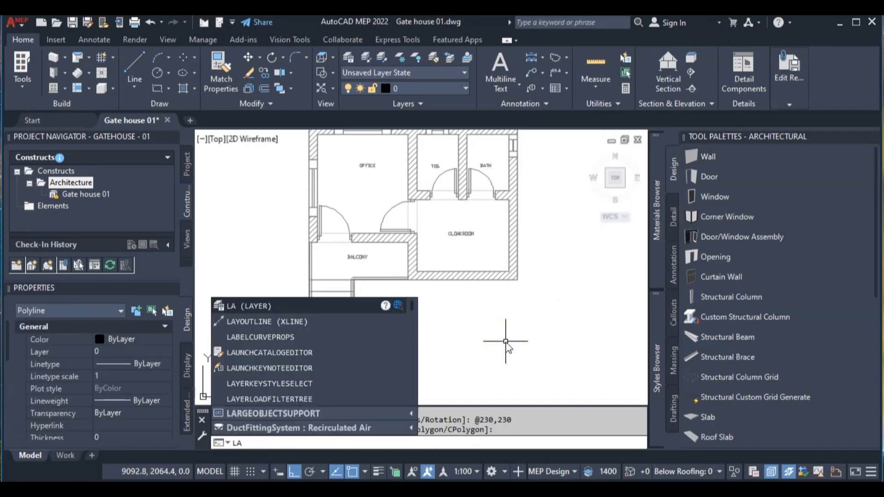
{"action": "key", "text": "Return"}
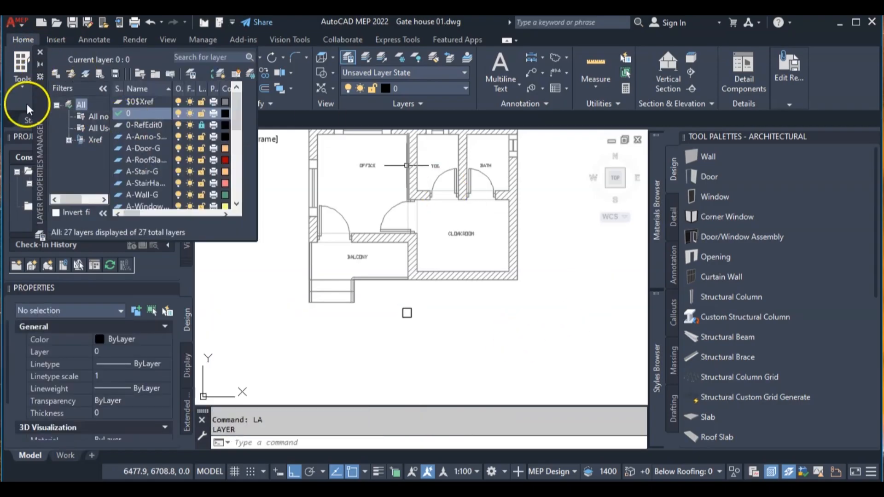
{"action": "left_click_drag", "start_coordinate": [38, 106], "coordinate": [408, 171]}
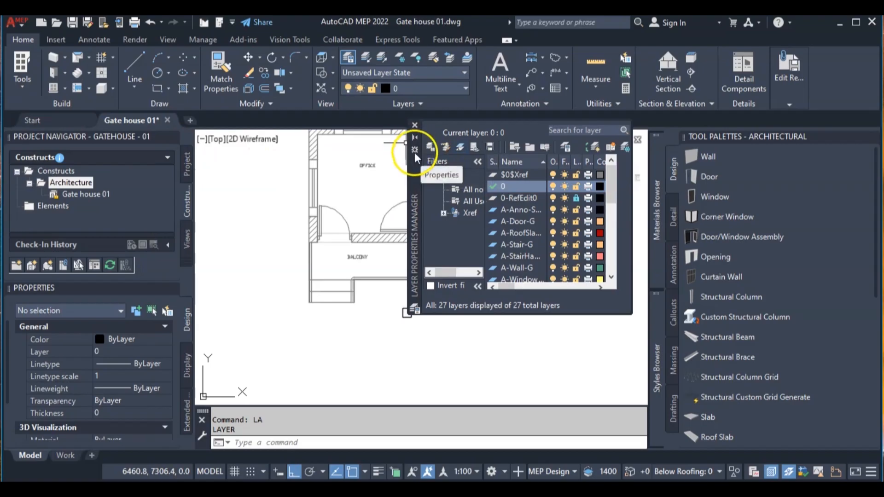
{"action": "left_click", "coordinate": [414, 150]}
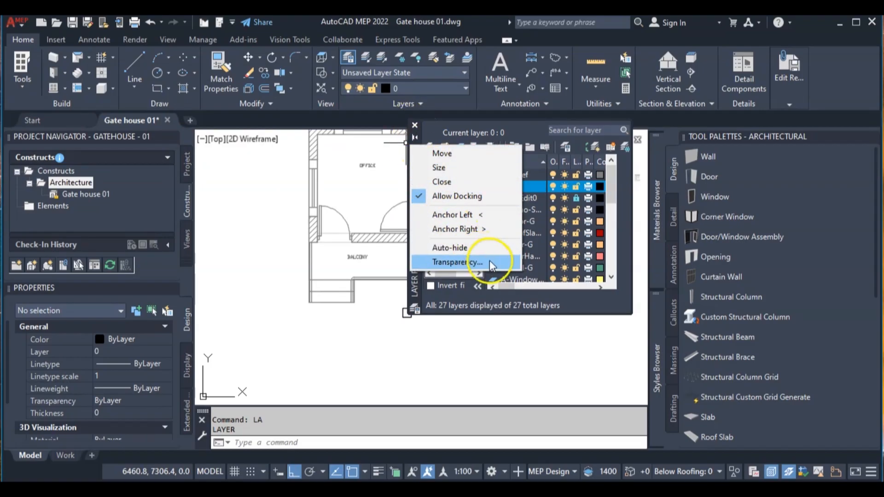
{"action": "left_click", "coordinate": [483, 230]}
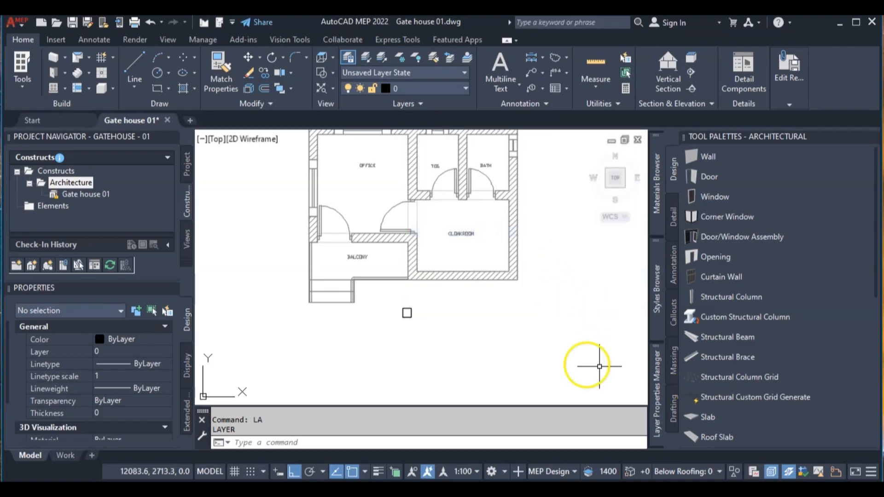
- Select the small rectangle, collapse the layer filter tree and create a new layer named Xref
{"action": "left_click", "coordinate": [391, 302]}
{"action": "left_click", "coordinate": [450, 348]}
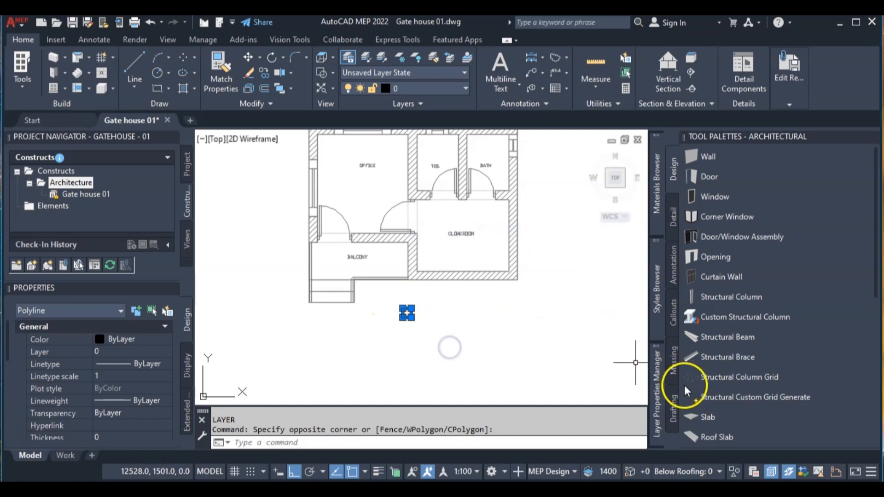
{"action": "mouse_move", "coordinate": [657, 398]}
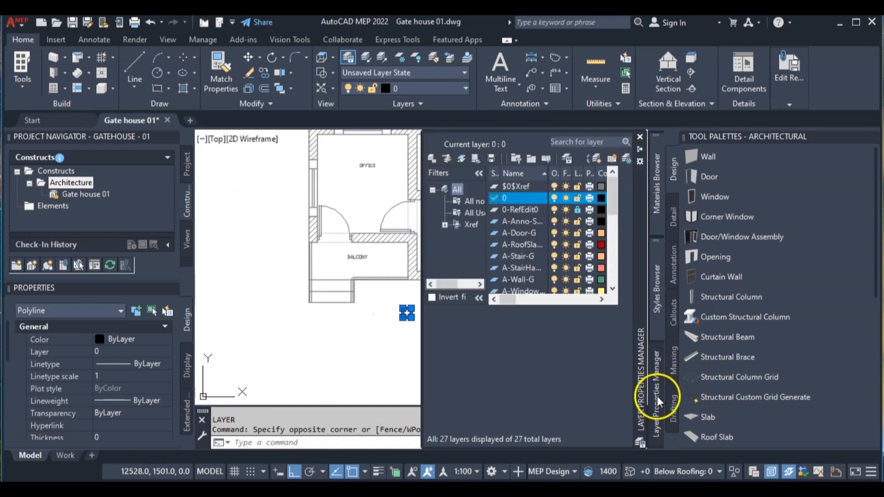
{"action": "left_click", "coordinate": [478, 174]}
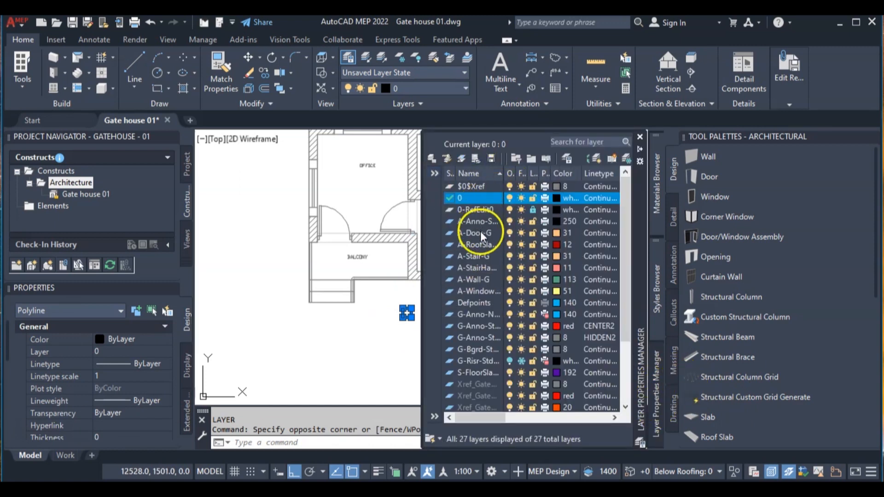
{"action": "scroll", "coordinate": [484, 273], "scroll_direction": "down", "scroll_amount": 3}
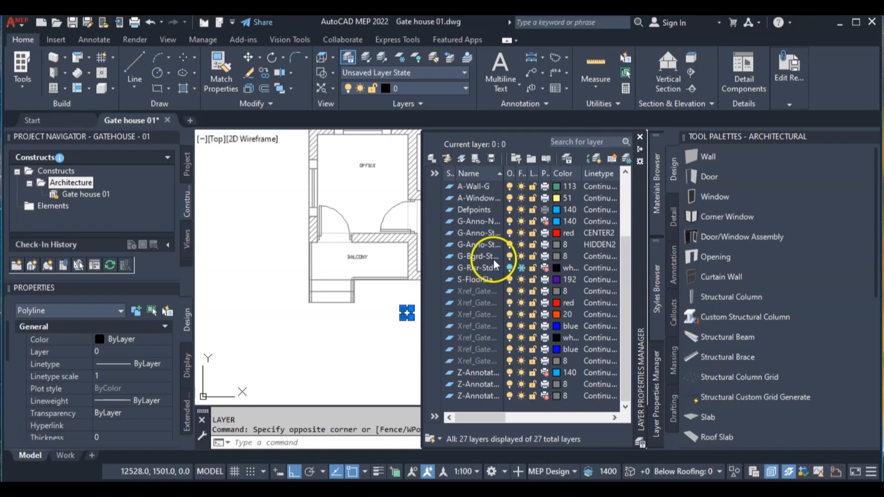
{"action": "scroll", "coordinate": [481, 258], "scroll_direction": "up", "scroll_amount": 3}
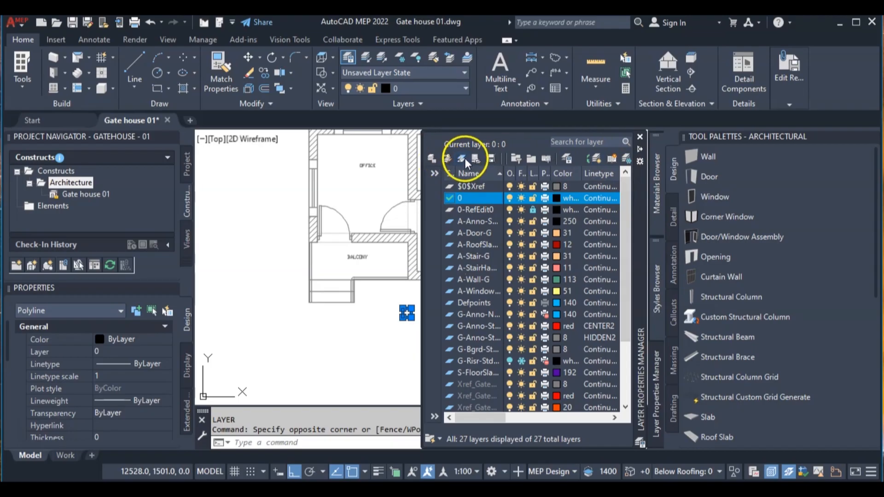
{"action": "left_click", "coordinate": [597, 159]}
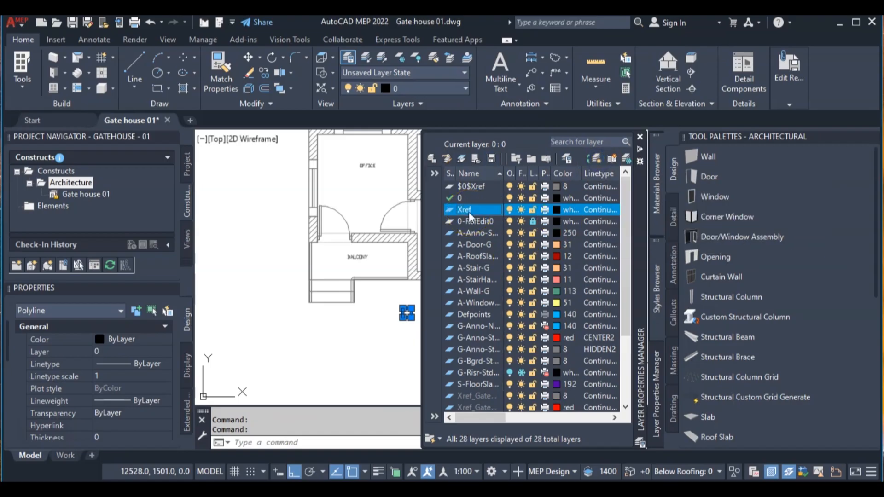
- Set the Xref layer's color to index color 8
{"action": "left_click", "coordinate": [557, 209]}
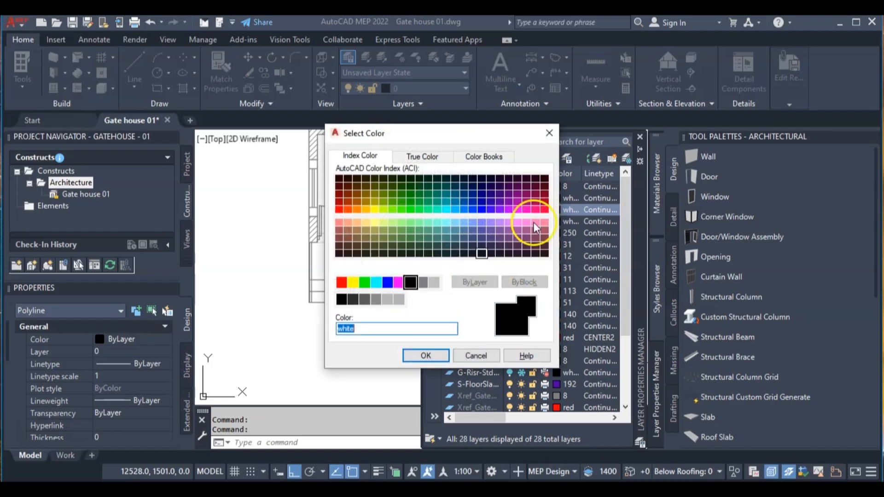
{"action": "left_click", "coordinate": [422, 282]}
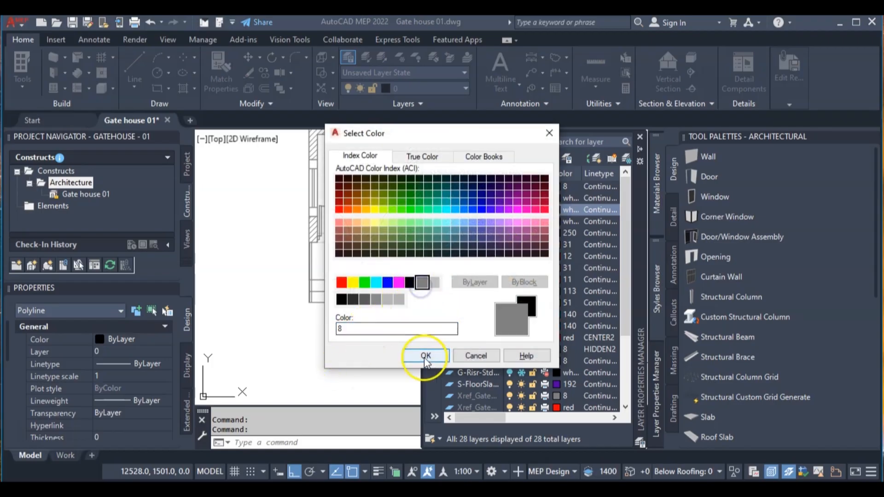
{"action": "left_click", "coordinate": [426, 355]}
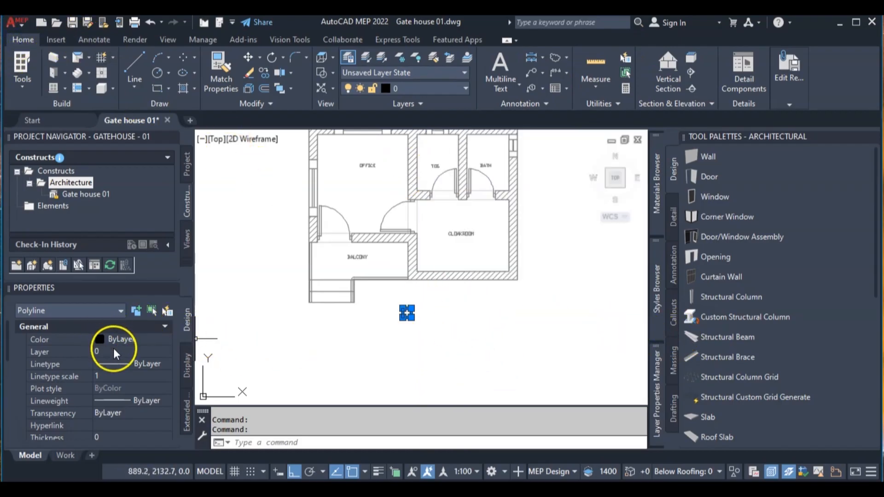
- Assign the selected small rectangle to the Xref layer
{"action": "left_click", "coordinate": [140, 352]}
{"action": "scroll", "coordinate": [142, 447], "scroll_direction": "down", "scroll_amount": 2}
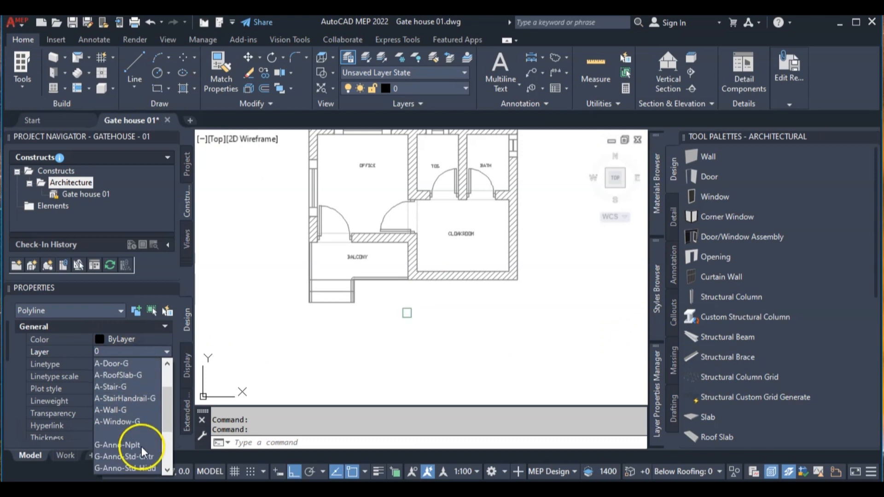
{"action": "scroll", "coordinate": [142, 447], "scroll_direction": "down", "scroll_amount": 3}
{"action": "left_click", "coordinate": [125, 433]}
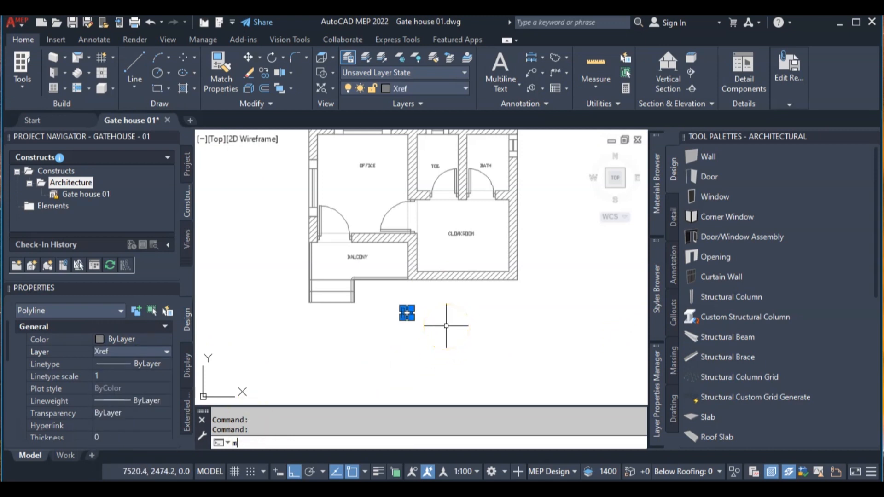
- Move the rectangle by its lower-left corner to the balcony's outer lower-left corner, just above the entrance steps
{"action": "key", "text": "Return"}
{"action": "scroll", "coordinate": [385, 312], "scroll_direction": "up", "scroll_amount": 5}
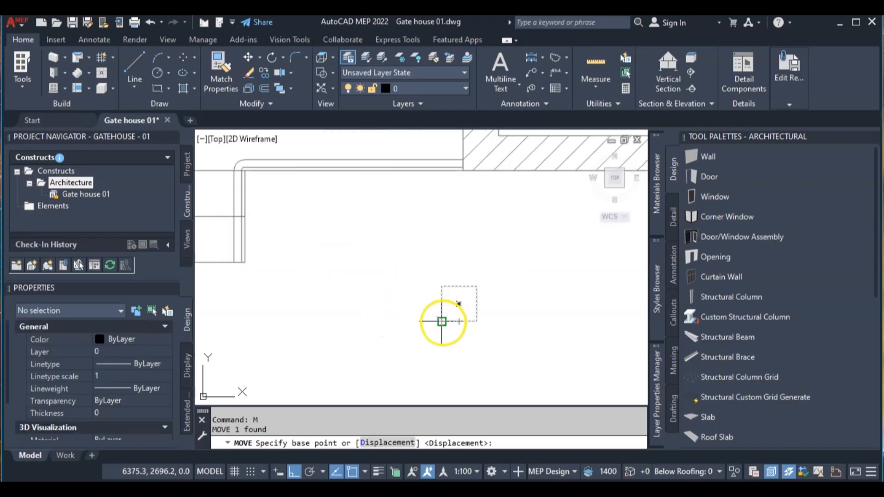
{"action": "left_click", "coordinate": [442, 321]}
{"action": "scroll", "coordinate": [385, 276], "scroll_direction": "down", "scroll_amount": 4}
{"action": "scroll", "coordinate": [404, 345], "scroll_direction": "up", "scroll_amount": 6}
{"action": "middle_click_drag", "start_coordinate": [413, 368], "coordinate": [389, 175]}
{"action": "left_click", "coordinate": [357, 216]}
{"action": "scroll", "coordinate": [450, 233], "scroll_direction": "down", "scroll_amount": 5}
{"action": "scroll", "coordinate": [473, 232], "scroll_direction": "up", "scroll_amount": 6}
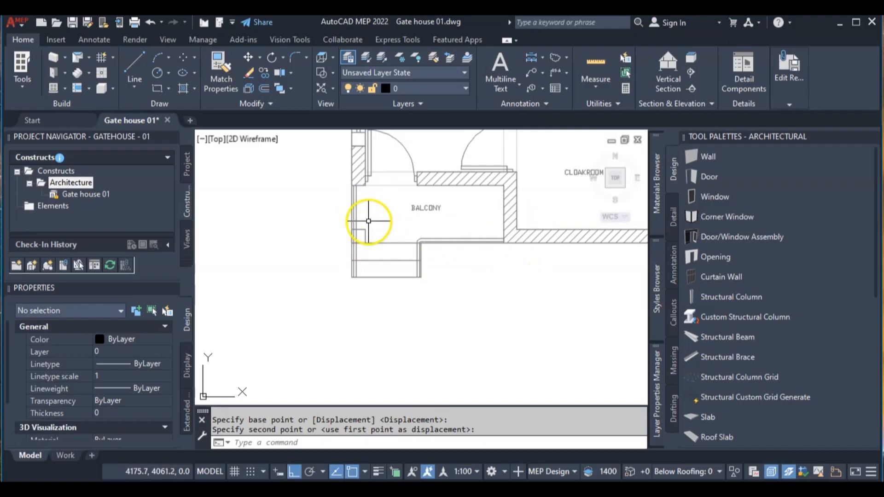
- Save the changes back to the referenced floor plan and end the in-place reference editing
{"action": "scroll", "coordinate": [368, 220], "scroll_direction": "down", "scroll_amount": 2}
{"action": "left_click", "coordinate": [781, 103]}
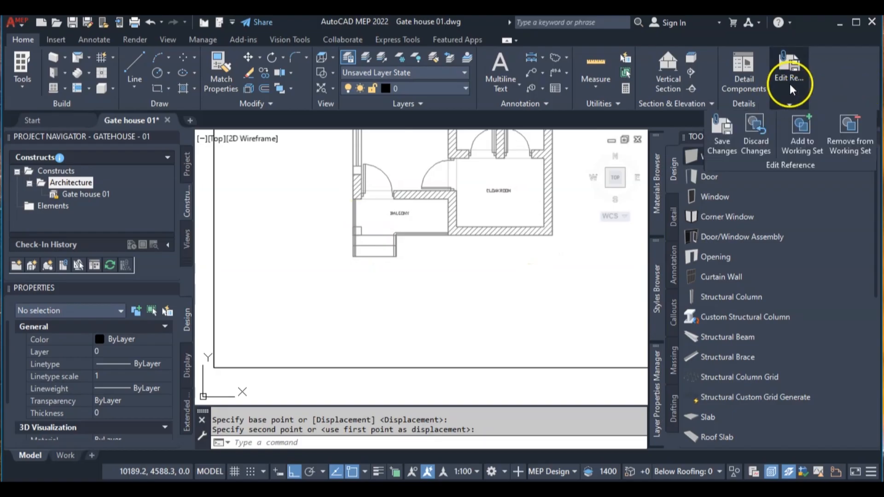
{"action": "left_click", "coordinate": [720, 138]}
{"action": "left_click", "coordinate": [441, 288]}
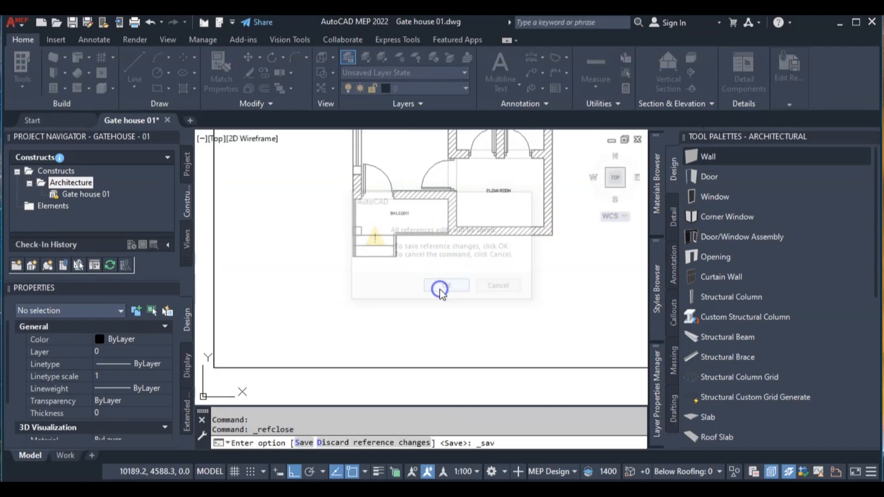
- Switch the model to the SW Isometric view, framing the gate house walls around the balcony
{"action": "scroll", "coordinate": [476, 232], "scroll_direction": "down", "scroll_amount": 4}
{"action": "scroll", "coordinate": [476, 232], "scroll_direction": "up", "scroll_amount": 2}
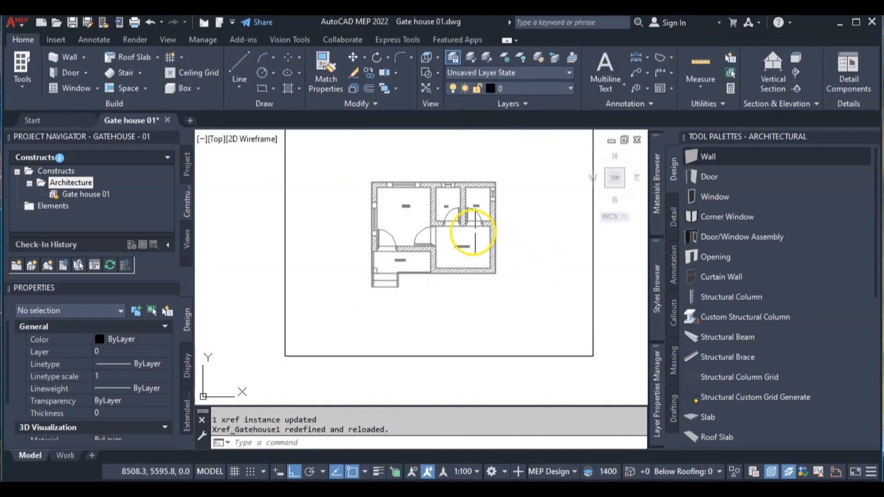
{"action": "scroll", "coordinate": [373, 230], "scroll_direction": "up", "scroll_amount": 4}
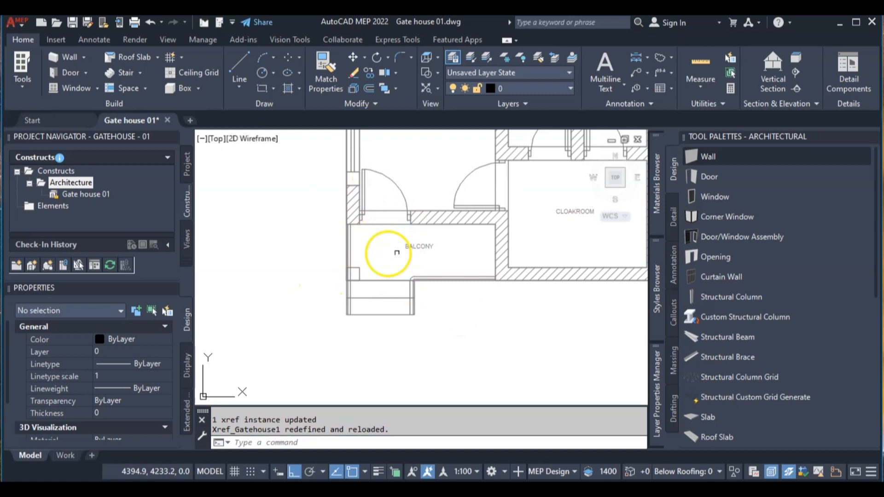
{"action": "scroll", "coordinate": [365, 235], "scroll_direction": "down", "scroll_amount": 2}
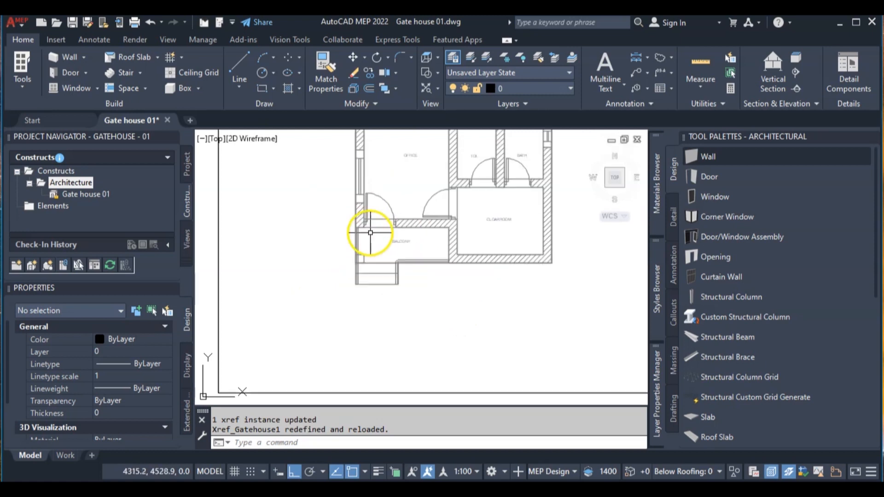
{"action": "left_click", "coordinate": [268, 140]}
{"action": "left_click", "coordinate": [269, 141]}
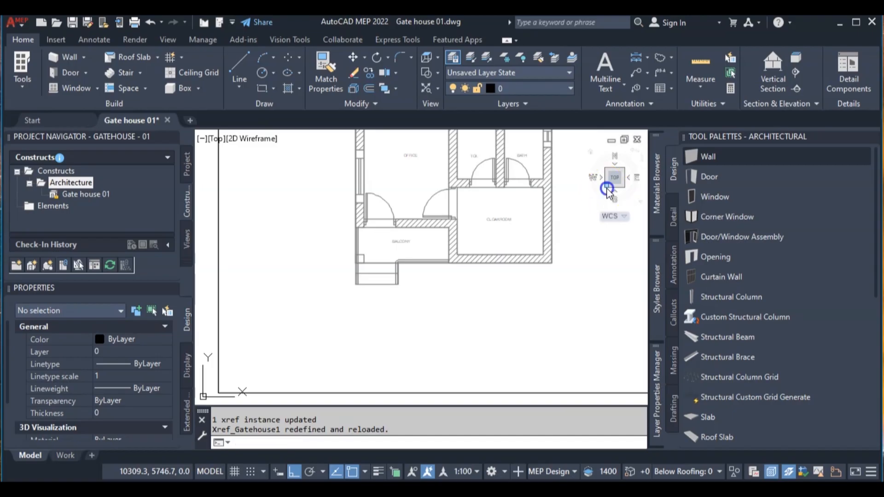
{"action": "left_click", "coordinate": [607, 189]}
{"action": "scroll", "coordinate": [404, 311], "scroll_direction": "up", "scroll_amount": 8}
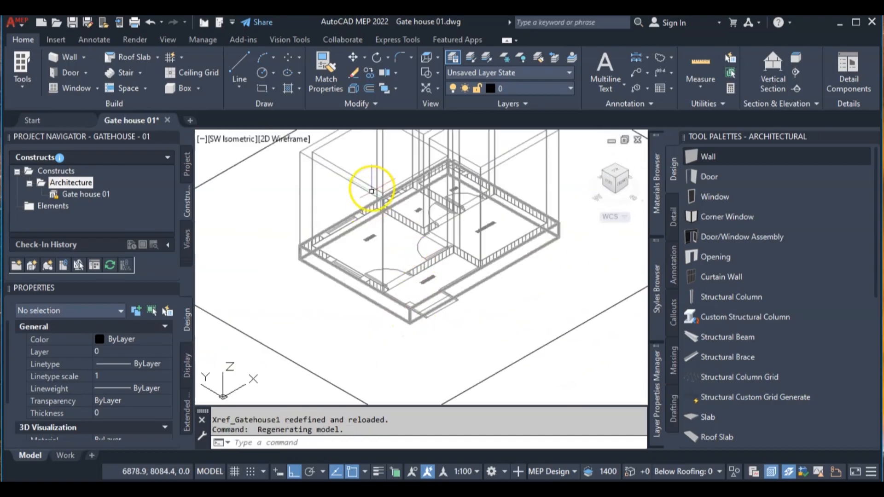
- Stretch the balcony end of the office's outer wall to the balcony's outer corner beside the entrance steps
{"action": "left_click", "coordinate": [362, 183]}
{"action": "scroll", "coordinate": [396, 295], "scroll_direction": "up", "scroll_amount": 4}
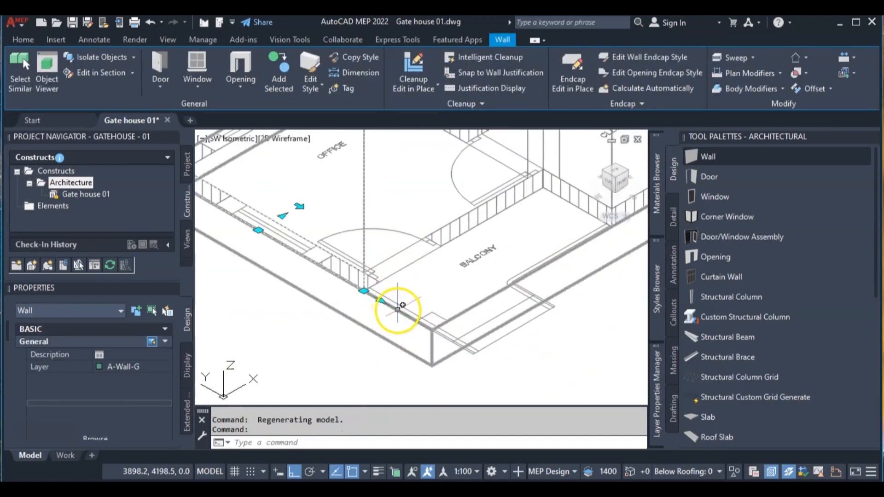
{"action": "left_click", "coordinate": [382, 301]}
{"action": "scroll", "coordinate": [431, 322], "scroll_direction": "up", "scroll_amount": 4}
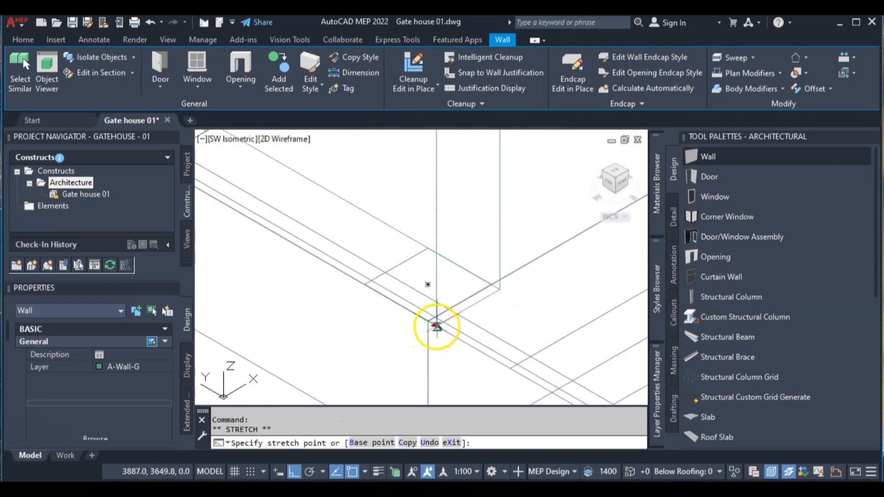
{"action": "scroll", "coordinate": [477, 277], "scroll_direction": "down", "scroll_amount": 5}
{"action": "scroll", "coordinate": [510, 231], "scroll_direction": "down", "scroll_amount": 3}
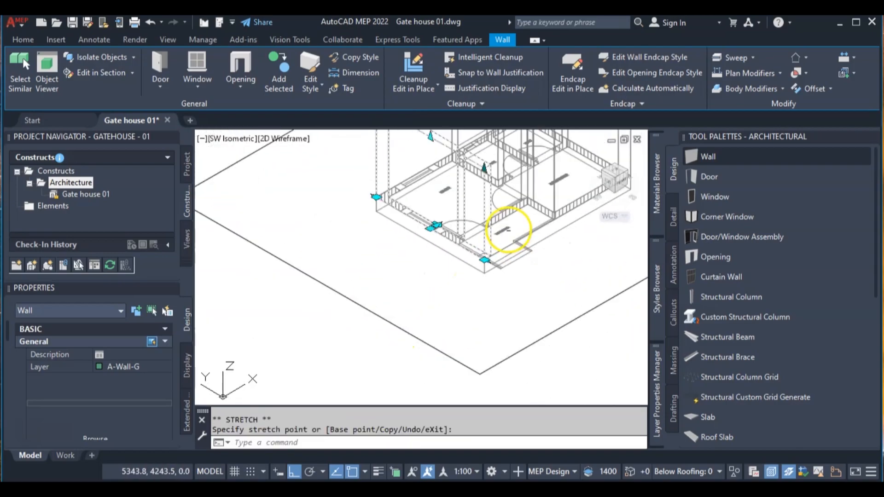
{"action": "scroll", "coordinate": [560, 171], "scroll_direction": "up", "scroll_amount": 3}
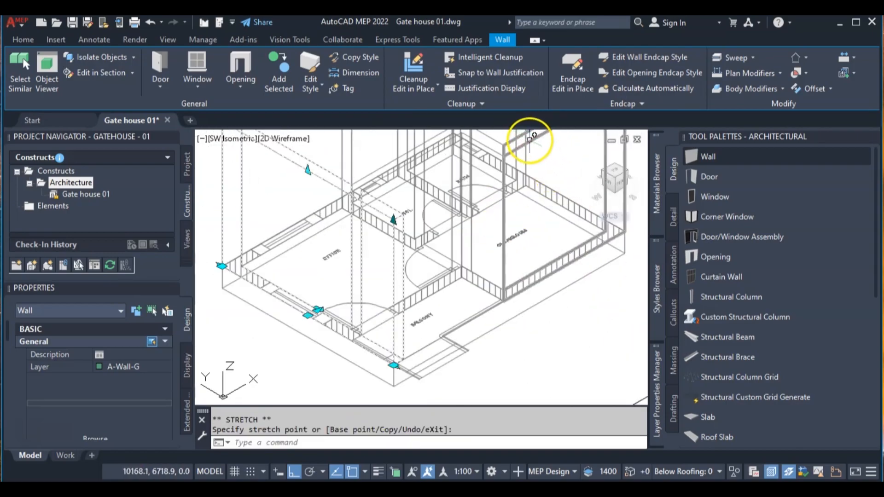
- Stretch the cloakroom's front wall along the balcony edge to meet the office's outer wall at the balcony corner, and clear the selection
{"action": "left_click", "coordinate": [529, 140]}
{"action": "scroll", "coordinate": [495, 305], "scroll_direction": "up", "scroll_amount": 2}
{"action": "left_click", "coordinate": [501, 303]}
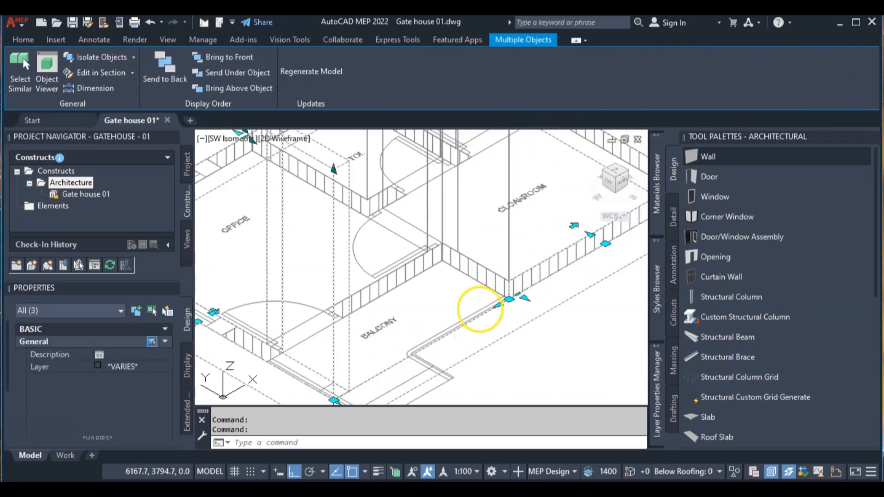
{"action": "left_click", "coordinate": [498, 305]}
{"action": "middle_click_drag", "start_coordinate": [414, 355], "coordinate": [485, 234]}
{"action": "scroll", "coordinate": [423, 272], "scroll_direction": "up", "scroll_amount": 3}
{"action": "left_click", "coordinate": [364, 317]}
{"action": "scroll", "coordinate": [447, 246], "scroll_direction": "down", "scroll_amount": 4}
{"action": "scroll", "coordinate": [512, 233], "scroll_direction": "down", "scroll_amount": 3}
{"action": "scroll", "coordinate": [451, 215], "scroll_direction": "up", "scroll_amount": 2}
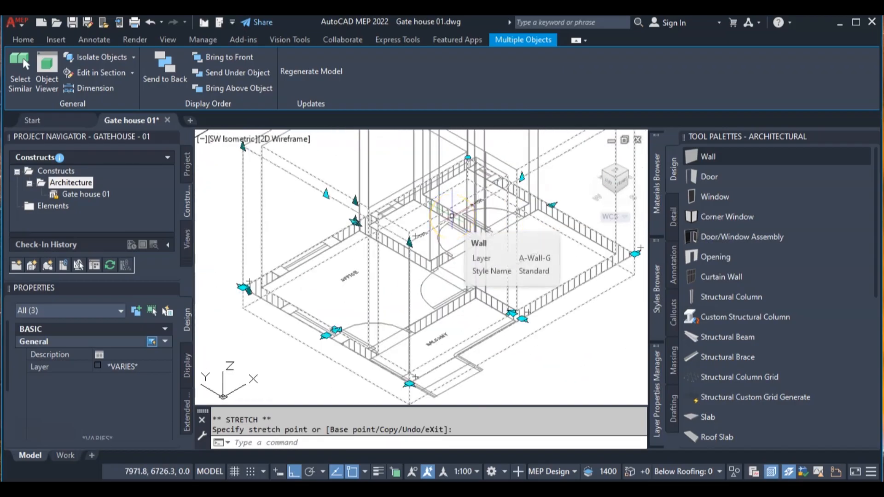
{"action": "key", "text": "Escape"}
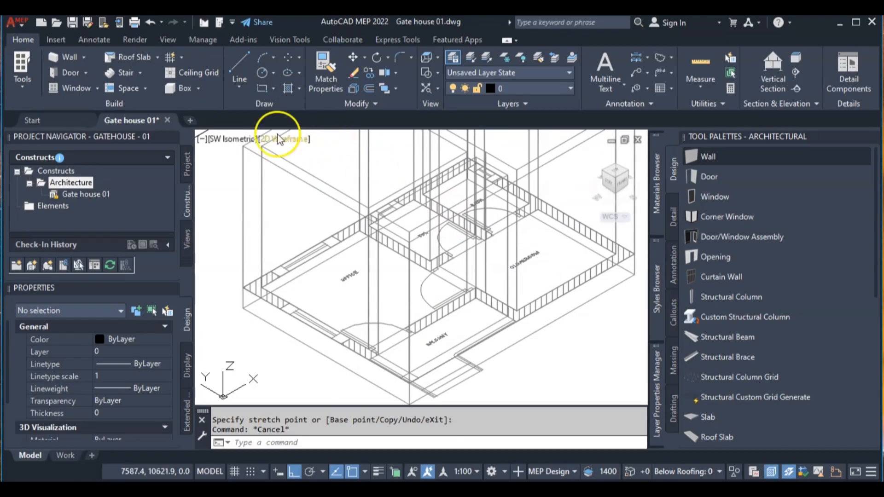
- Check the extended walls in the Conceptual visual style and return to 2D Wireframe
{"action": "left_click", "coordinate": [279, 138]}
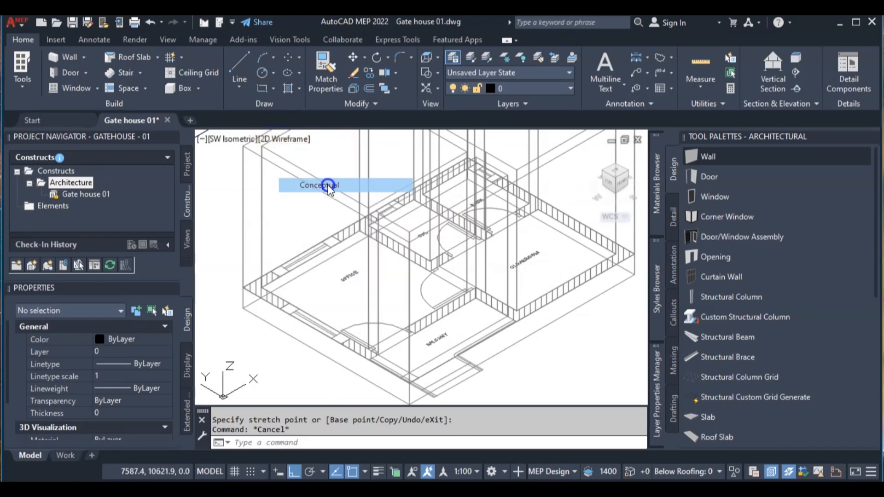
{"action": "left_click", "coordinate": [328, 184]}
{"action": "scroll", "coordinate": [400, 214], "scroll_direction": "down", "scroll_amount": 2}
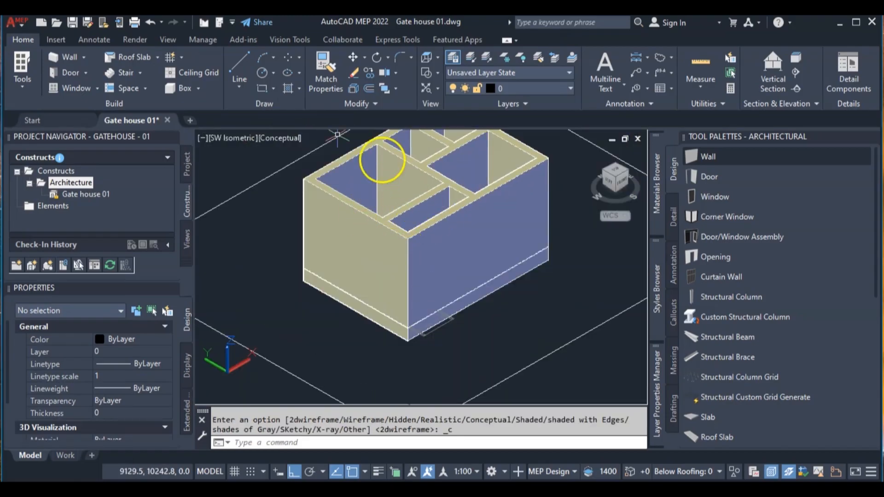
{"action": "left_click", "coordinate": [287, 138]}
{"action": "left_click", "coordinate": [318, 170]}
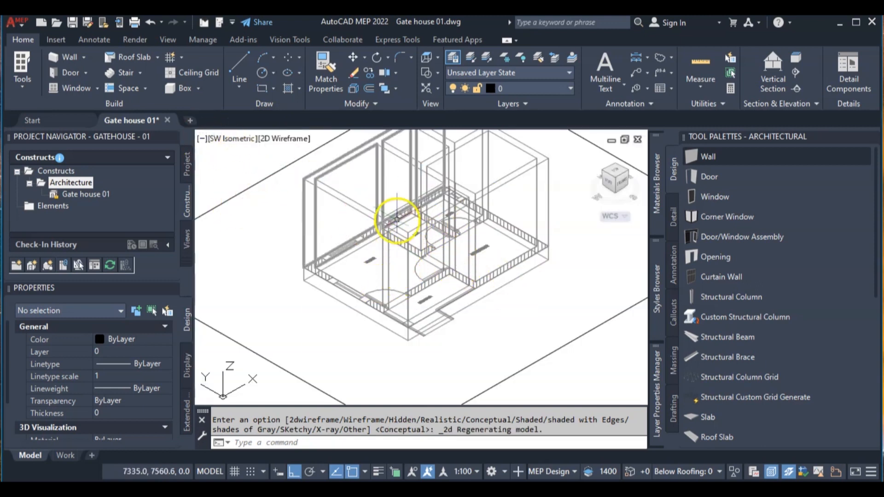
- Measure the clear distance along the balcony's front from the inner edge of the column outline to the cloakroom wall
{"action": "scroll", "coordinate": [429, 314], "scroll_direction": "up", "scroll_amount": 4}
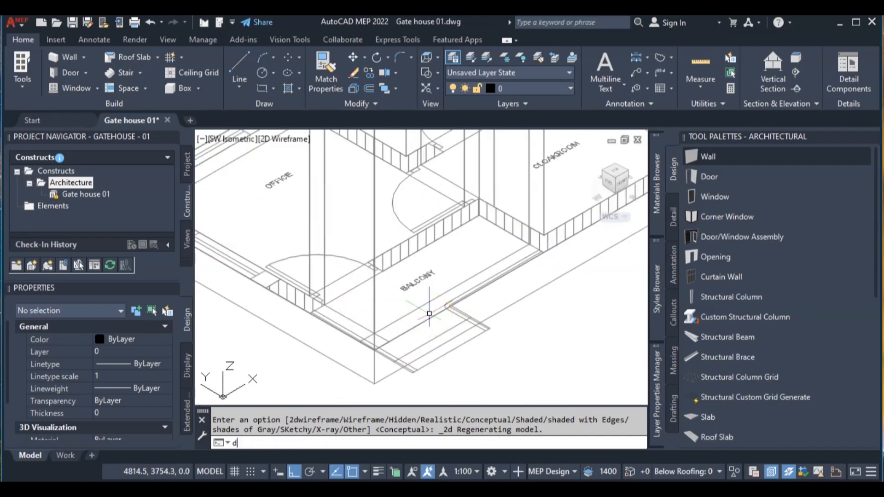
{"action": "type", "text": "i"}
{"action": "key", "text": "Return"}
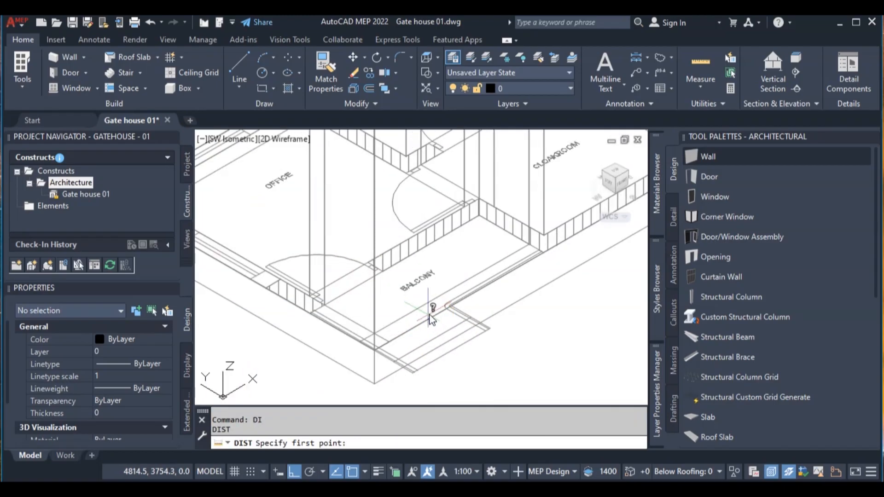
{"action": "scroll", "coordinate": [431, 318], "scroll_direction": "up", "scroll_amount": 2}
{"action": "left_click", "coordinate": [363, 342]}
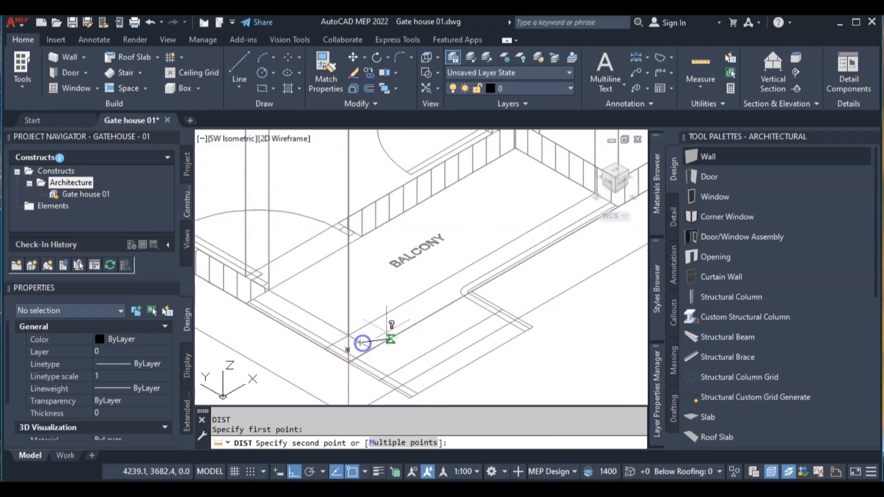
{"action": "scroll", "coordinate": [374, 242], "scroll_direction": "up", "scroll_amount": 3}
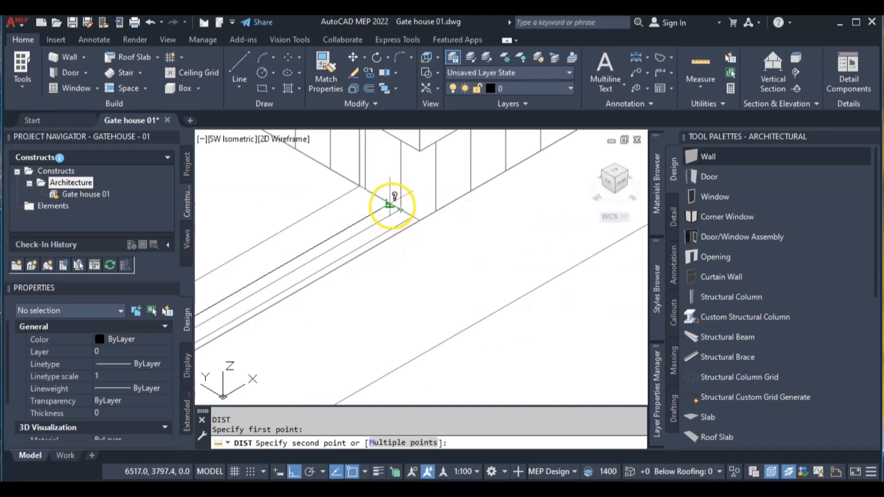
{"action": "left_click", "coordinate": [392, 205]}
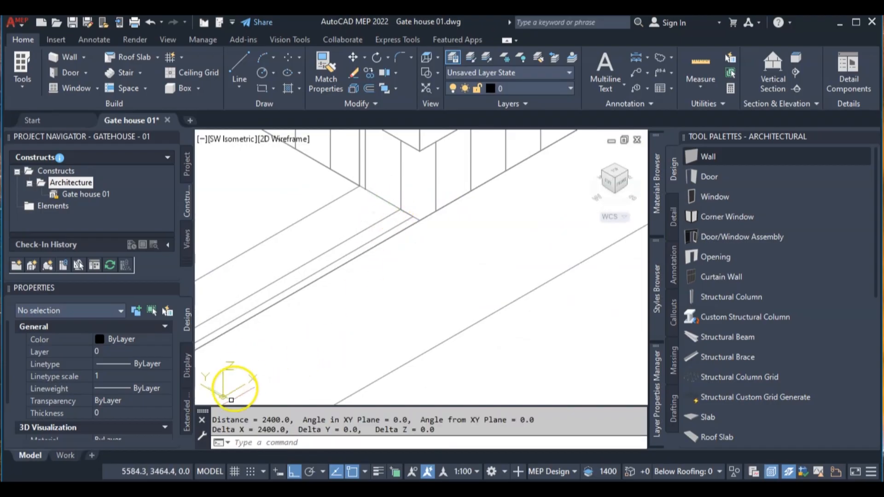
{"action": "middle_click_drag", "start_coordinate": [345, 344], "coordinate": [396, 282]}
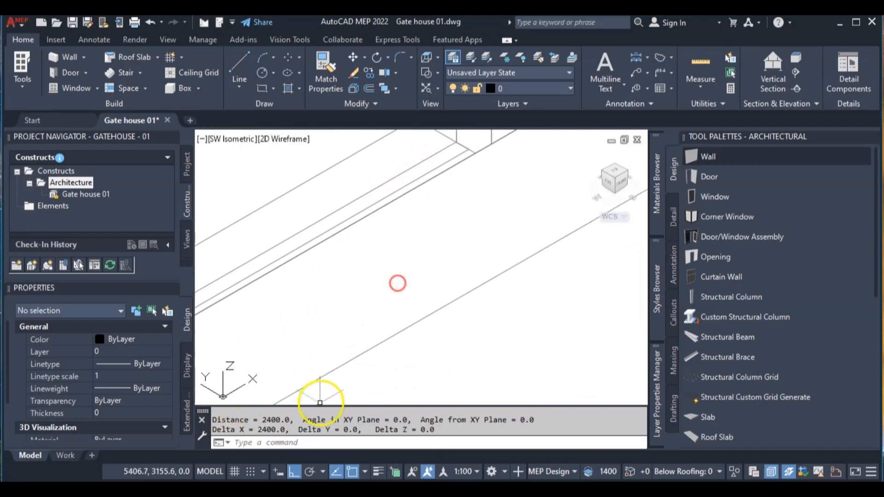
{"action": "scroll", "coordinate": [347, 285], "scroll_direction": "down", "scroll_amount": 2}
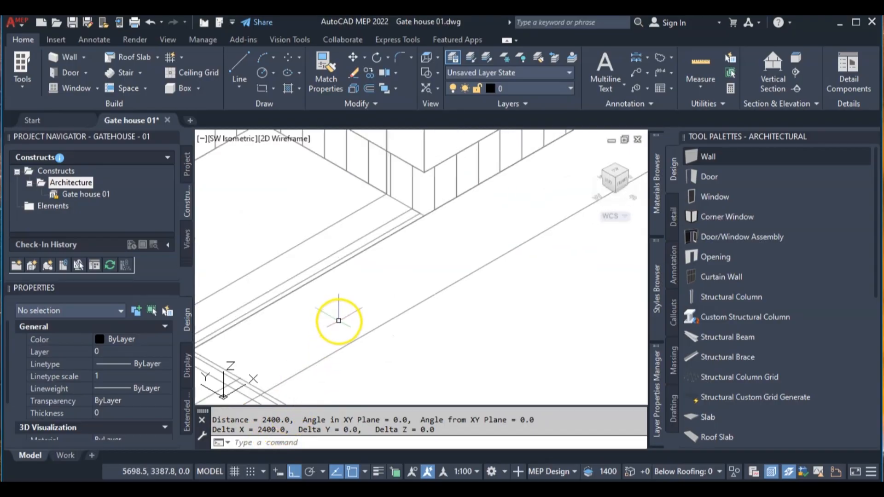
- Add a rectangular opening 2400 wide in the balcony's front wall, placed from the column outline's inner edge to the cloakroom wall
{"action": "left_click", "coordinate": [84, 72]}
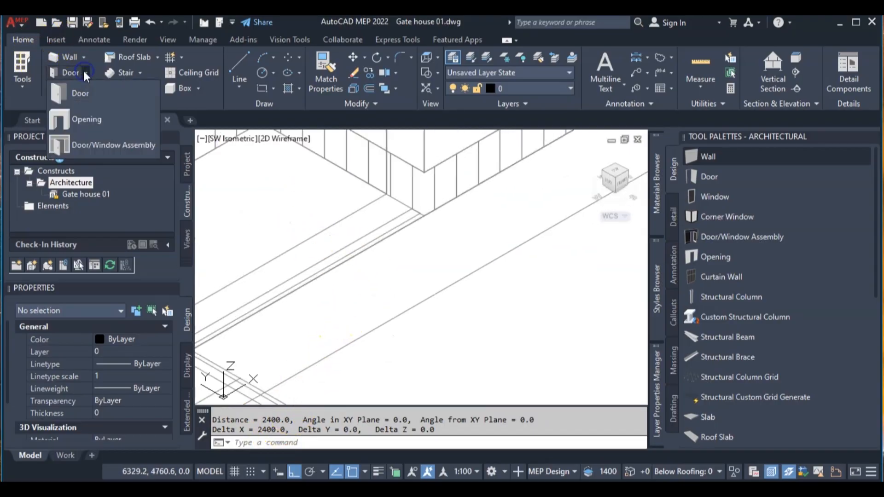
{"action": "left_click", "coordinate": [89, 120]}
{"action": "scroll", "coordinate": [385, 213], "scroll_direction": "down", "scroll_amount": 3}
{"action": "scroll", "coordinate": [391, 217], "scroll_direction": "down", "scroll_amount": 3}
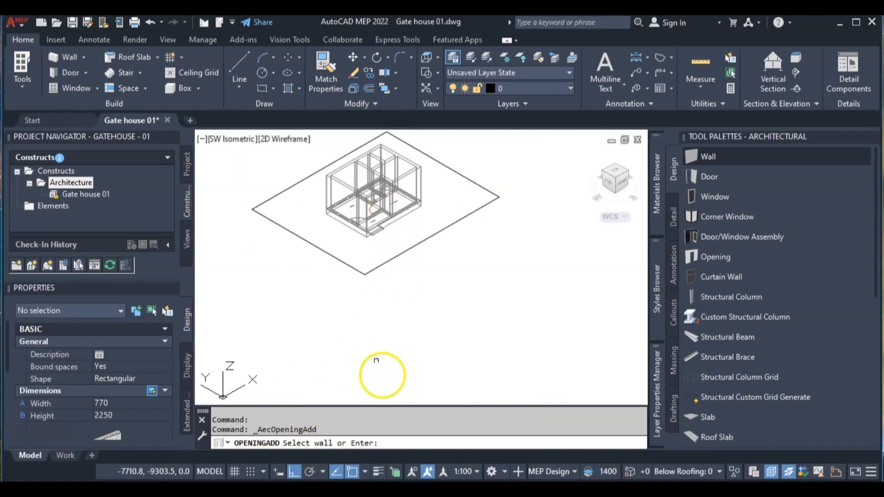
{"action": "scroll", "coordinate": [374, 208], "scroll_direction": "up", "scroll_amount": 4}
{"action": "scroll", "coordinate": [368, 214], "scroll_direction": "up", "scroll_amount": 2}
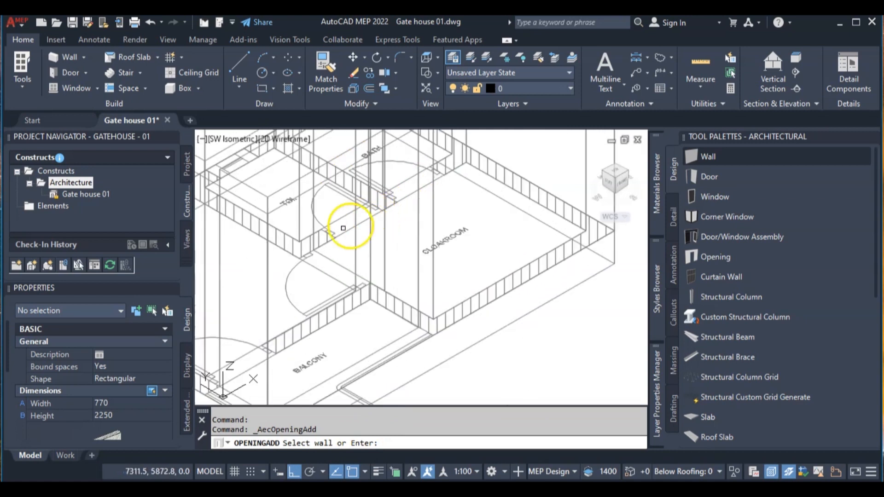
{"action": "scroll", "coordinate": [306, 277], "scroll_direction": "up", "scroll_amount": 2}
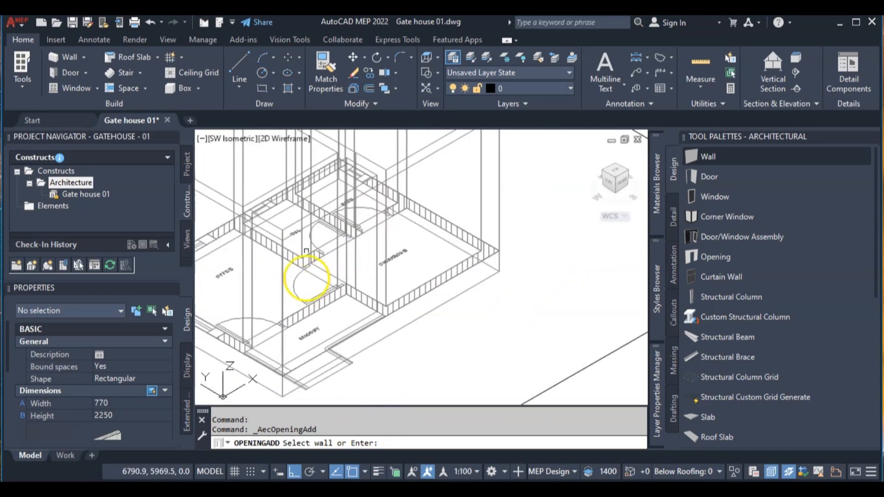
{"action": "left_click", "coordinate": [292, 224]}
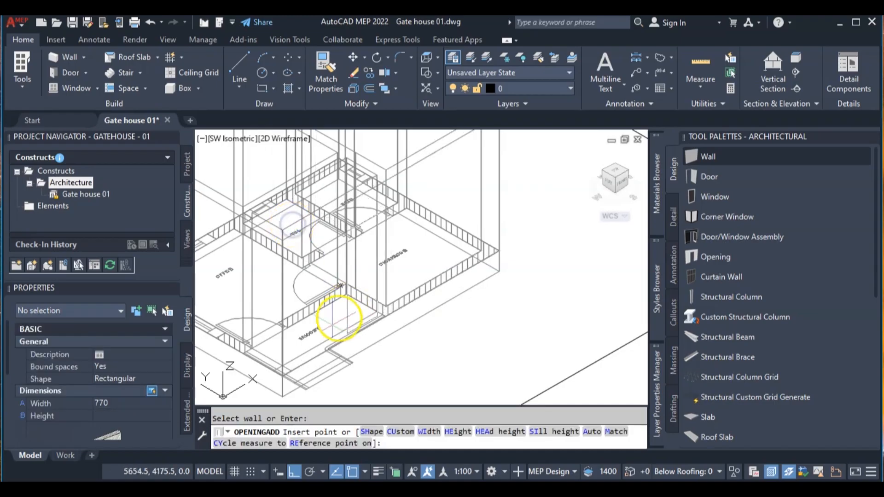
{"action": "scroll", "coordinate": [297, 365], "scroll_direction": "up", "scroll_amount": 2}
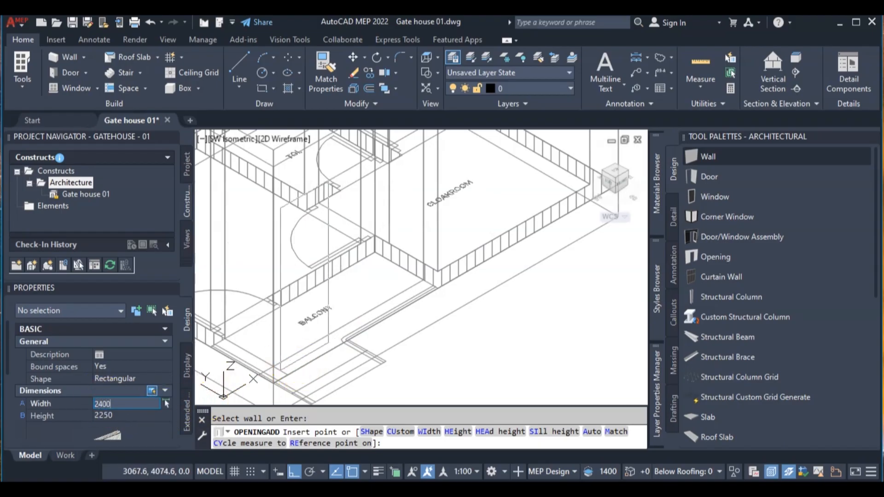
{"action": "key", "text": "Tab"}
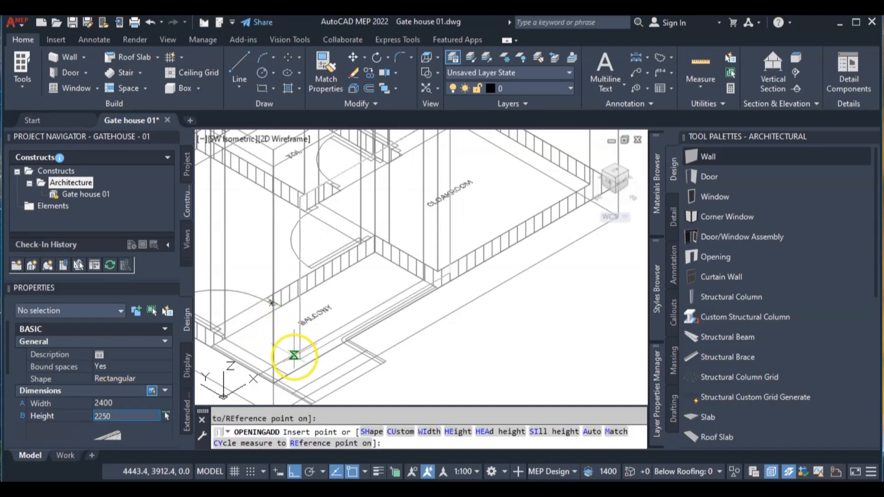
{"action": "left_click", "coordinate": [280, 369]}
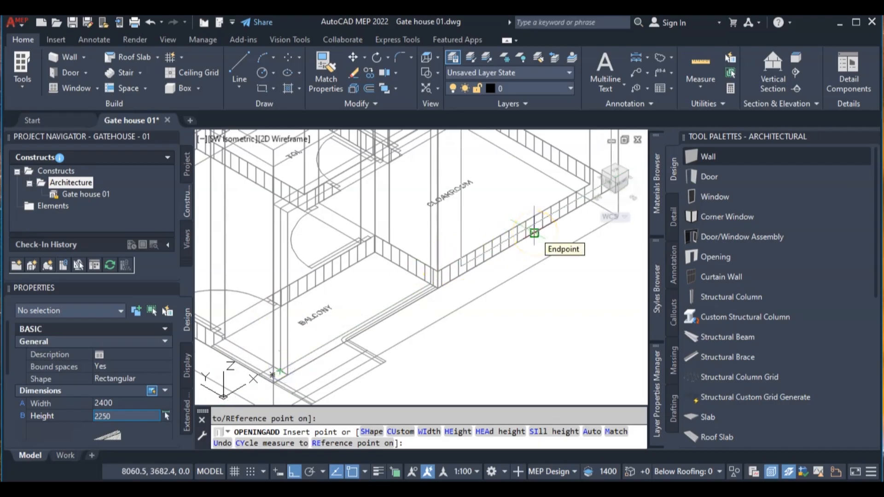
{"action": "scroll", "coordinate": [533, 233], "scroll_direction": "down", "scroll_amount": 4}
{"action": "scroll", "coordinate": [450, 253], "scroll_direction": "up", "scroll_amount": 6}
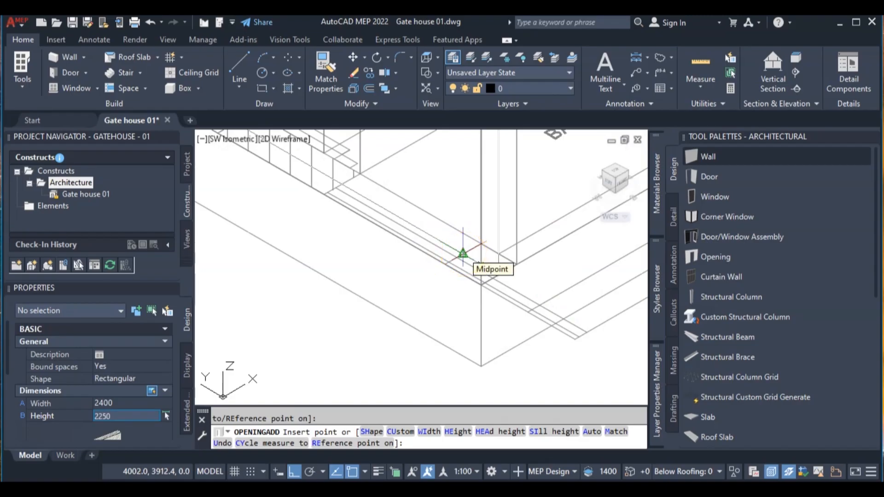
{"action": "key", "text": "Escape"}
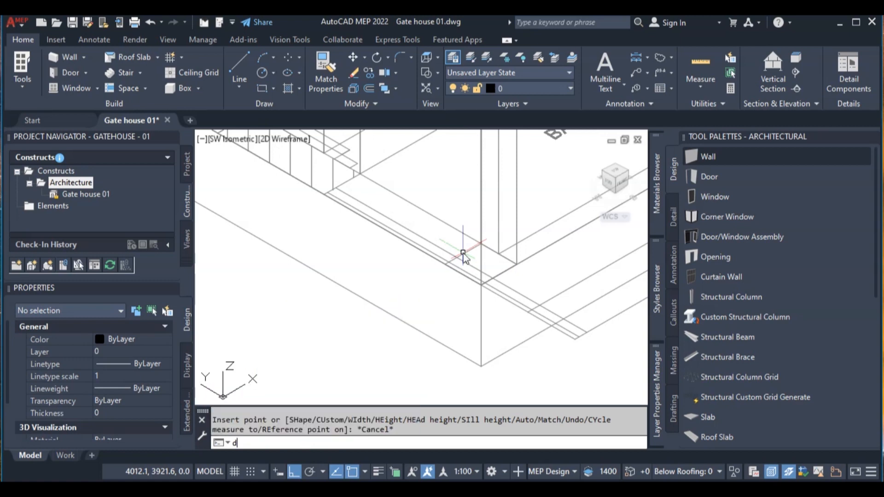
- Measure the clear distance along the balcony's side from the inner edge of the column outline to the office wall
{"action": "key", "text": "Return"}
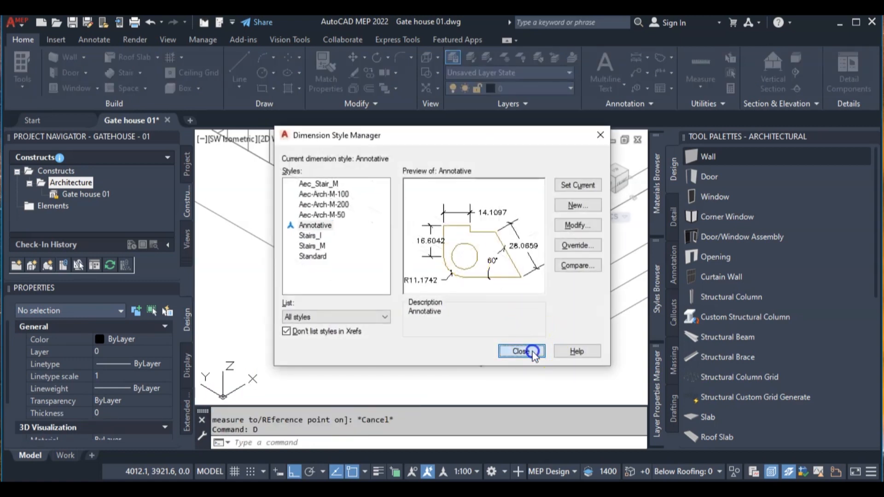
{"action": "left_click", "coordinate": [527, 351]}
{"action": "type", "text": "d"}
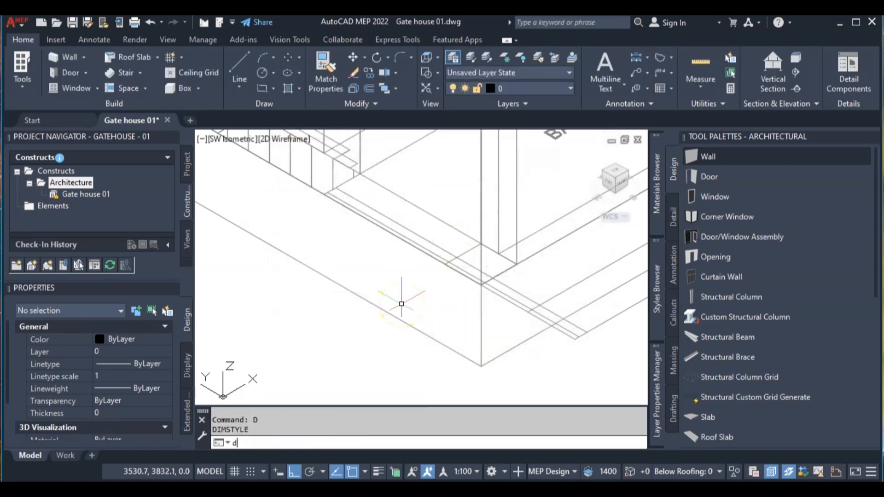
{"action": "type", "text": "i"}
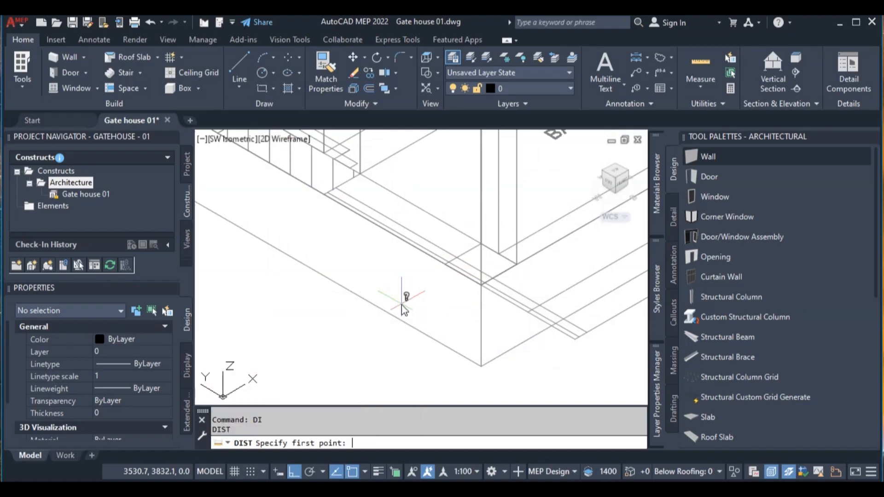
{"action": "scroll", "coordinate": [468, 266], "scroll_direction": "up", "scroll_amount": 2}
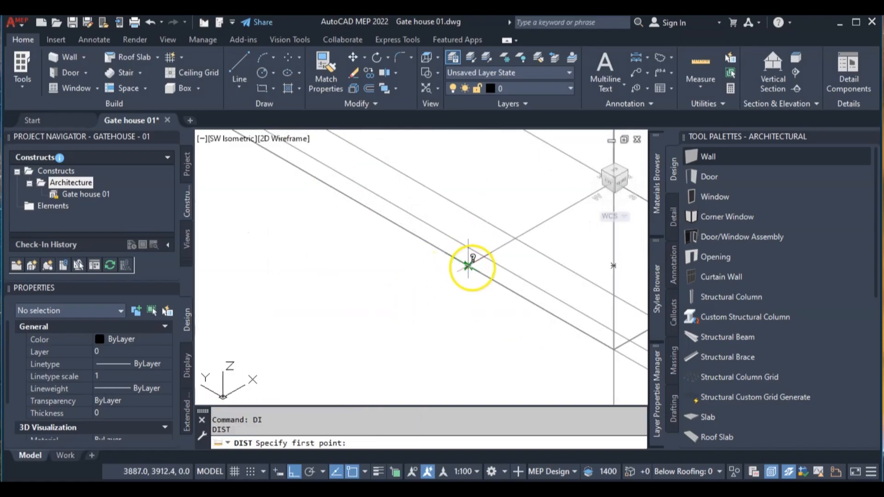
{"action": "left_click", "coordinate": [468, 266]}
{"action": "scroll", "coordinate": [468, 265], "scroll_direction": "down", "scroll_amount": 7}
{"action": "scroll", "coordinate": [371, 204], "scroll_direction": "up", "scroll_amount": 5}
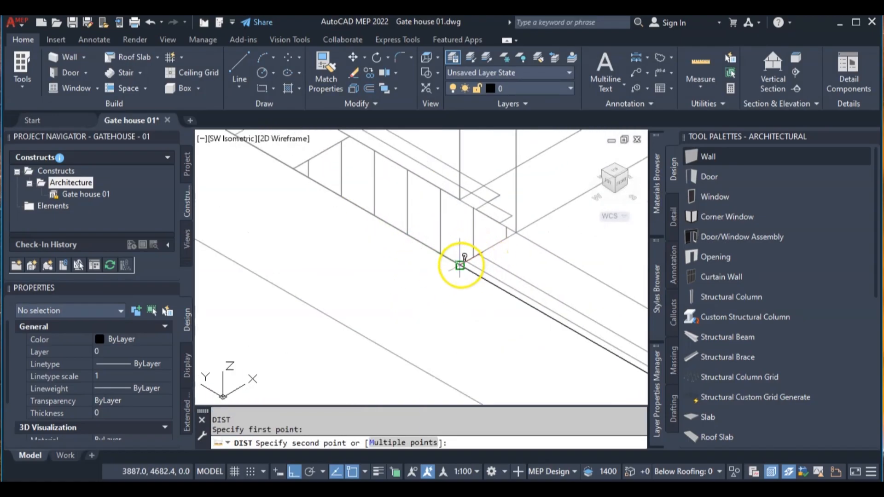
{"action": "left_click", "coordinate": [459, 265]}
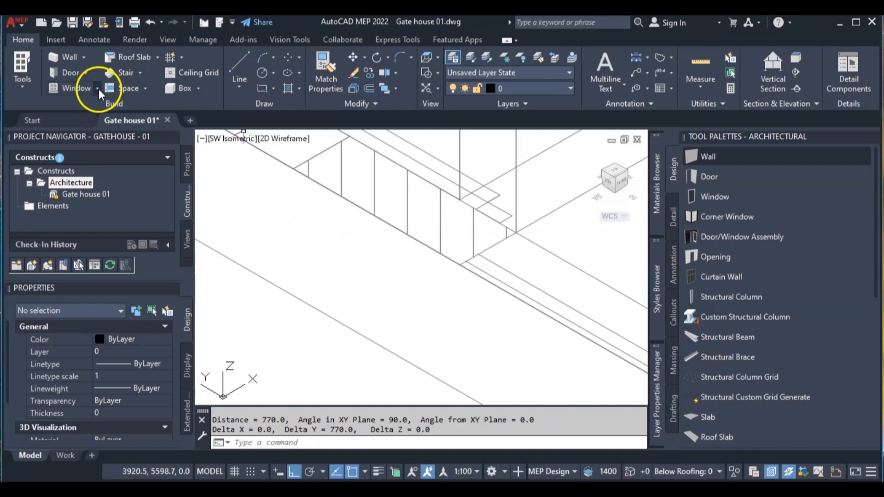
- Add a rectangular opening 770 wide and 2250 high in the balcony's side wall, between the office wall and the column outline
{"action": "left_click", "coordinate": [84, 73]}
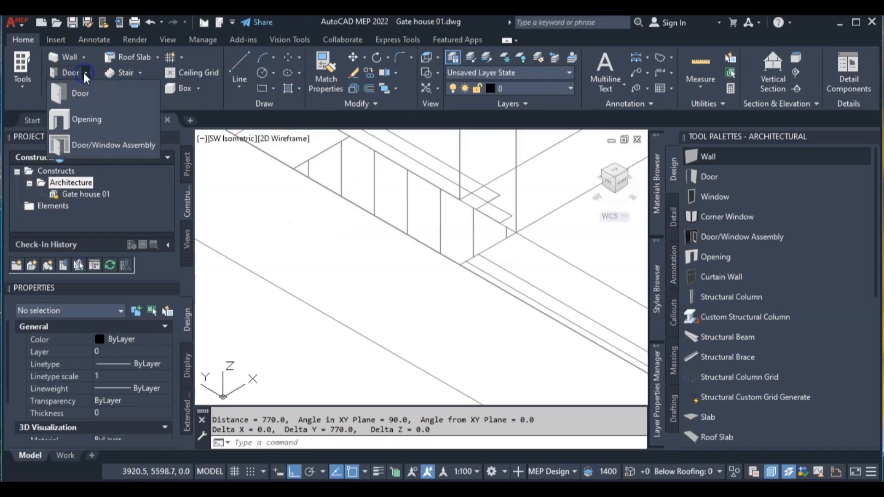
{"action": "left_click", "coordinate": [95, 121]}
{"action": "middle_click_drag", "start_coordinate": [442, 266], "coordinate": [269, 183]}
{"action": "scroll", "coordinate": [304, 225], "scroll_direction": "down", "scroll_amount": 5}
{"action": "scroll", "coordinate": [305, 212], "scroll_direction": "down", "scroll_amount": 5}
{"action": "scroll", "coordinate": [351, 229], "scroll_direction": "up", "scroll_amount": 8}
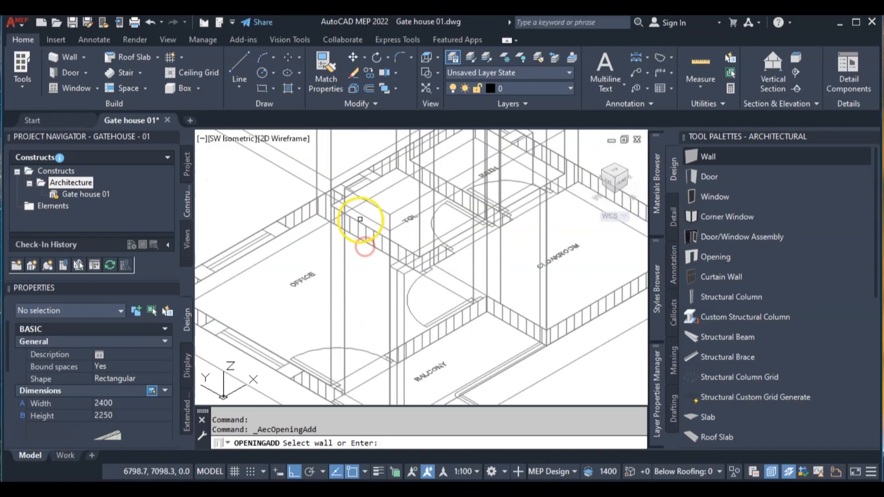
{"action": "left_click", "coordinate": [374, 205]}
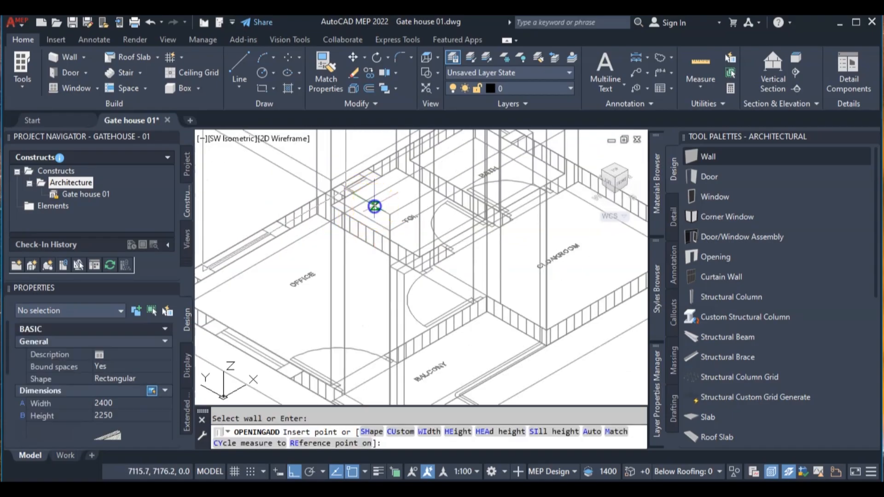
{"action": "middle_click_drag", "start_coordinate": [365, 341], "coordinate": [356, 237]}
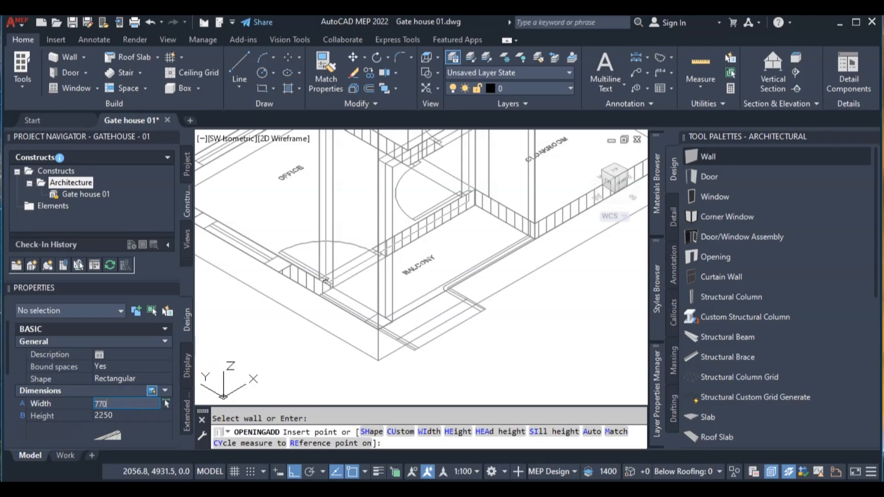
{"action": "key", "text": "Tab"}
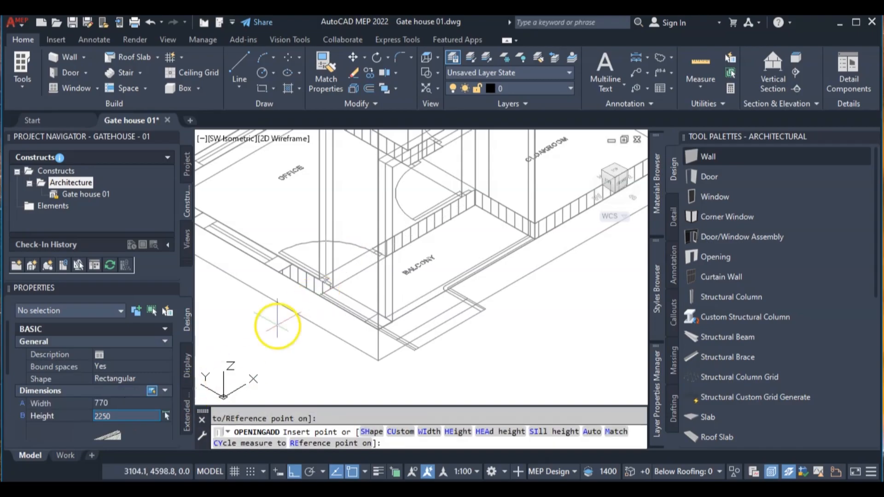
{"action": "scroll", "coordinate": [355, 288], "scroll_direction": "up", "scroll_amount": 4}
{"action": "middle_click_drag", "start_coordinate": [297, 315], "coordinate": [420, 250]}
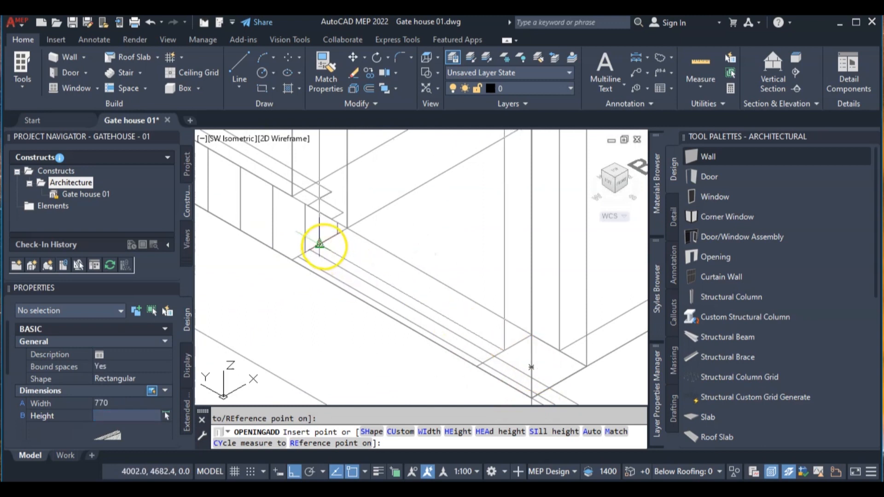
{"action": "left_click", "coordinate": [319, 244]}
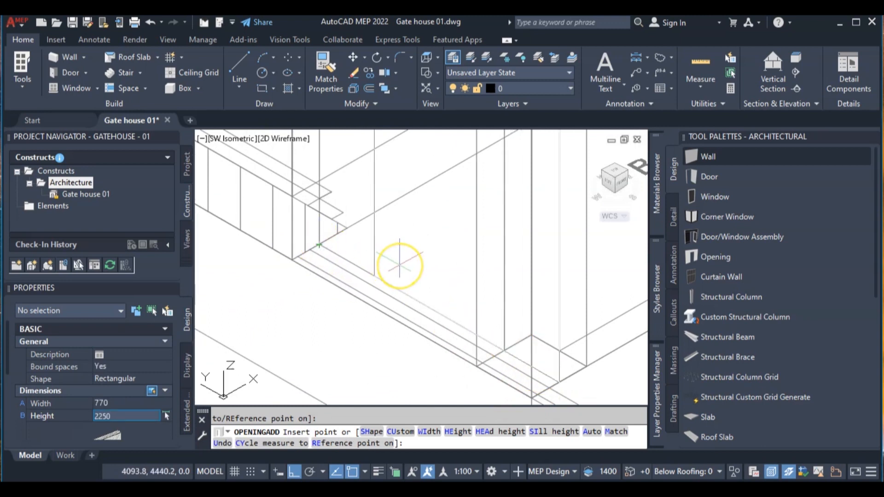
{"action": "key", "text": "Return"}
- Inspect both balcony openings in the Conceptual visual style and return to 2D Wireframe
{"action": "scroll", "coordinate": [397, 276], "scroll_direction": "down", "scroll_amount": 6}
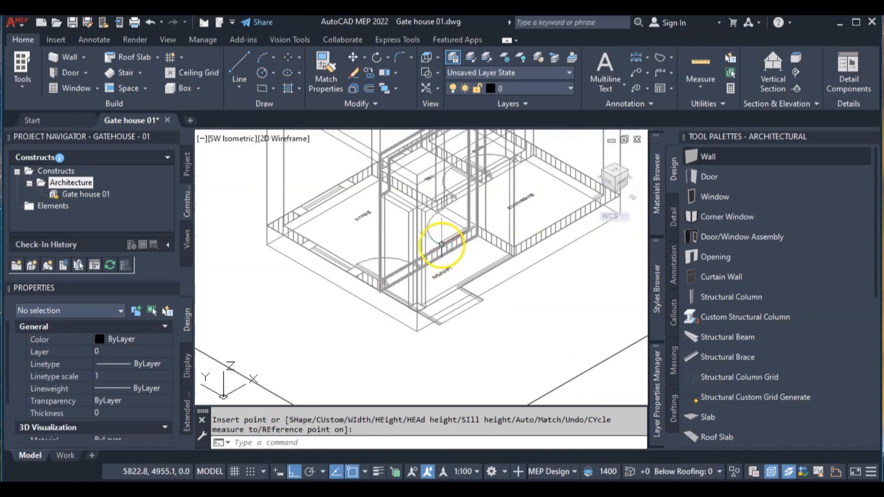
{"action": "left_click", "coordinate": [300, 138]}
{"action": "left_click", "coordinate": [319, 186]}
{"action": "scroll", "coordinate": [503, 236], "scroll_direction": "up", "scroll_amount": 5}
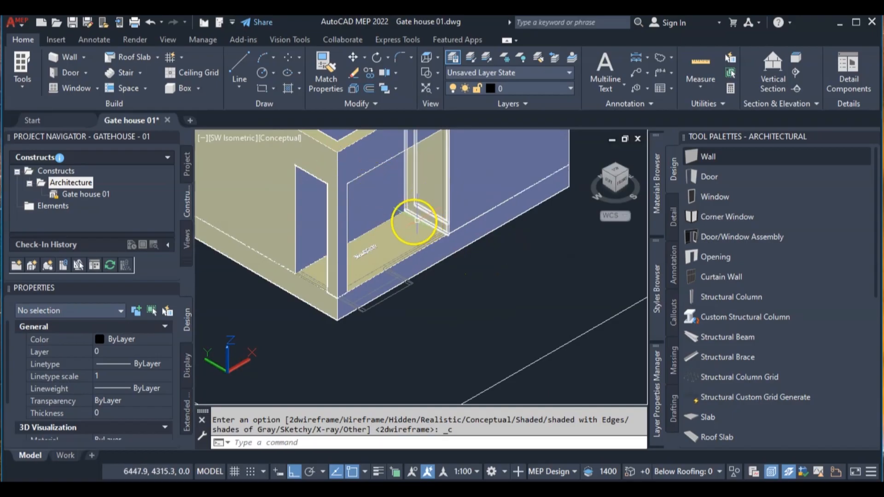
{"action": "scroll", "coordinate": [368, 214], "scroll_direction": "down", "scroll_amount": 3}
{"action": "scroll", "coordinate": [418, 187], "scroll_direction": "up", "scroll_amount": 3}
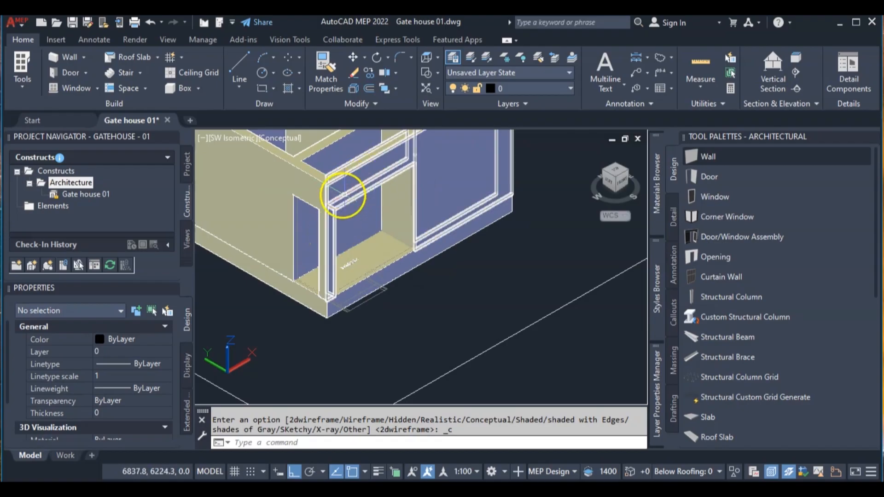
{"action": "scroll", "coordinate": [359, 194], "scroll_direction": "up", "scroll_amount": 3}
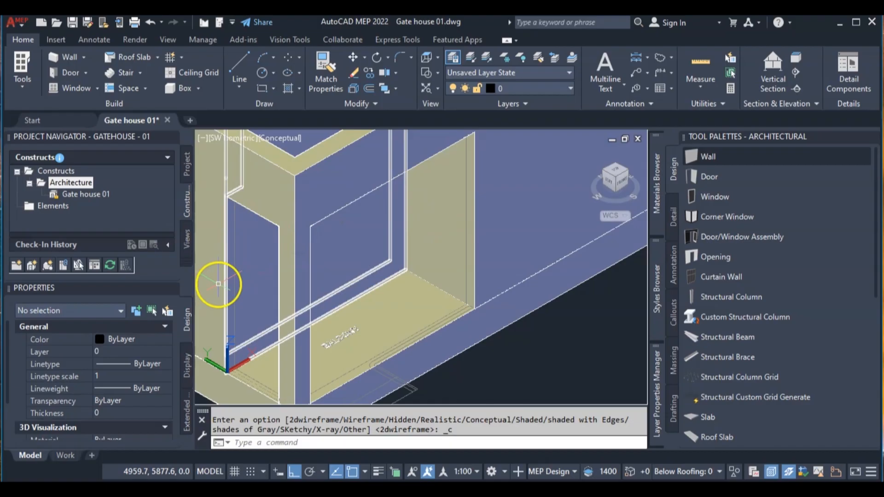
{"action": "left_click", "coordinate": [288, 137]}
{"action": "left_click", "coordinate": [295, 170]}
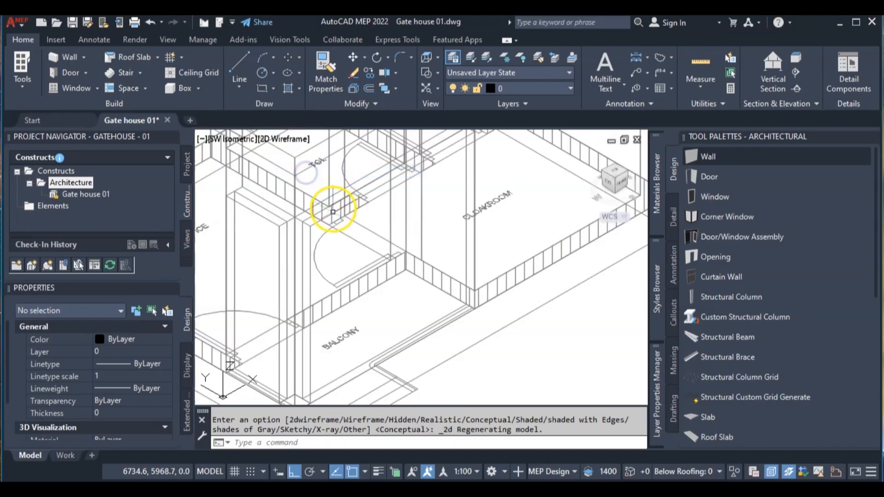
- Change the shape of the 2400 wide opening in the balcony's front wall to Arch
{"action": "left_click", "coordinate": [307, 216]}
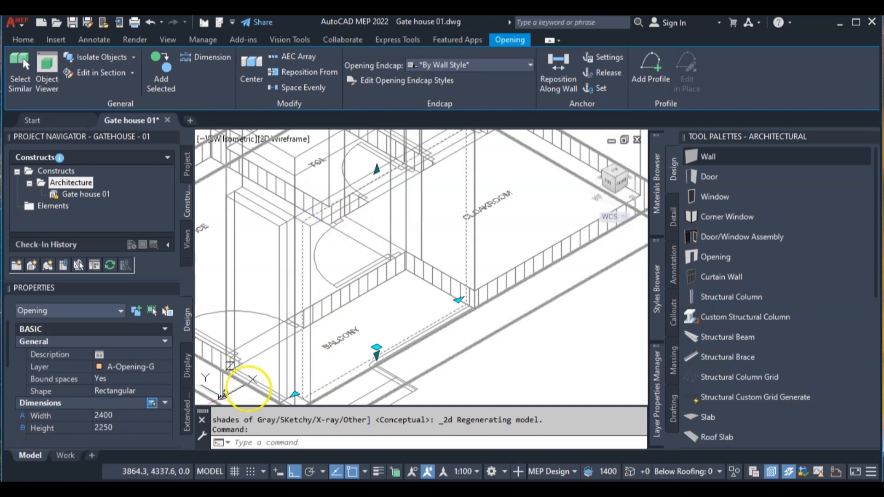
{"action": "left_click", "coordinate": [133, 391]}
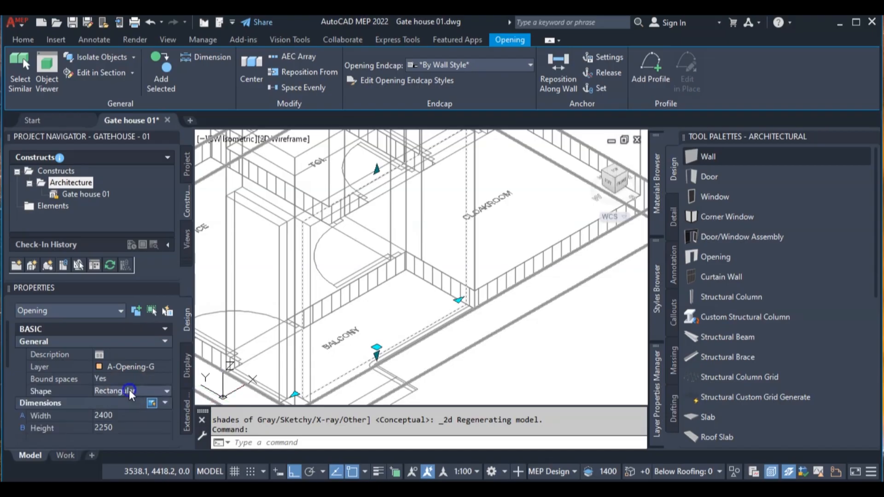
{"action": "left_click", "coordinate": [132, 392]}
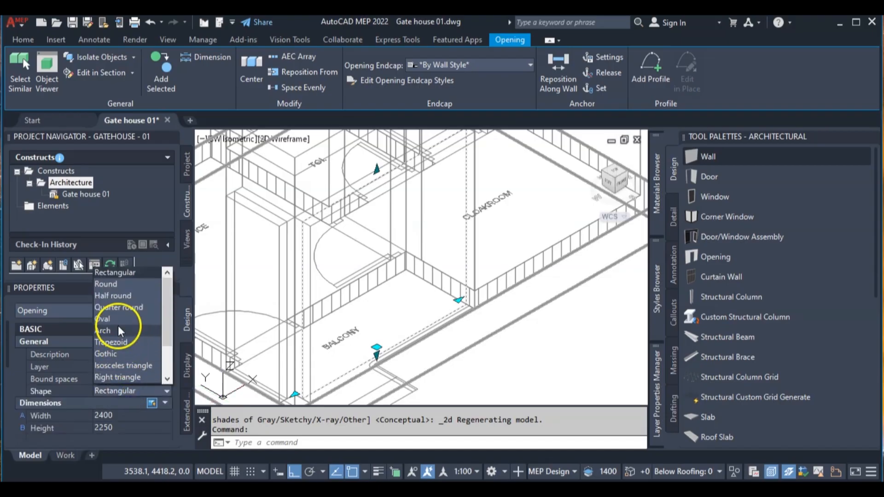
{"action": "left_click", "coordinate": [115, 331]}
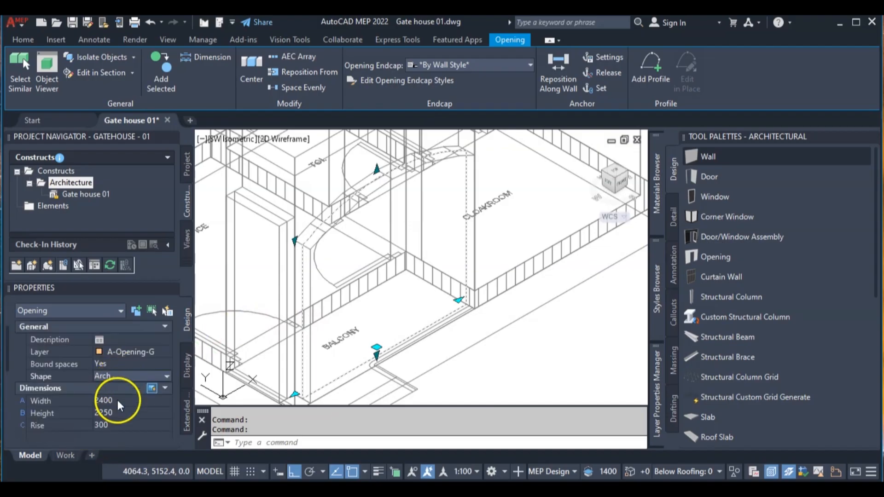
- Try arch rises of 600 and 900 on the balcony's front opening
{"action": "scroll", "coordinate": [114, 420], "scroll_direction": "down", "scroll_amount": 2}
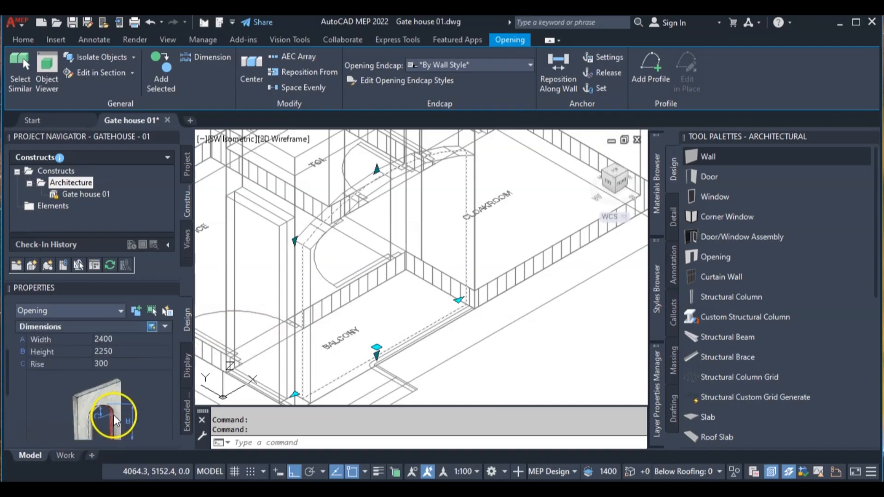
{"action": "left_click", "coordinate": [109, 364]}
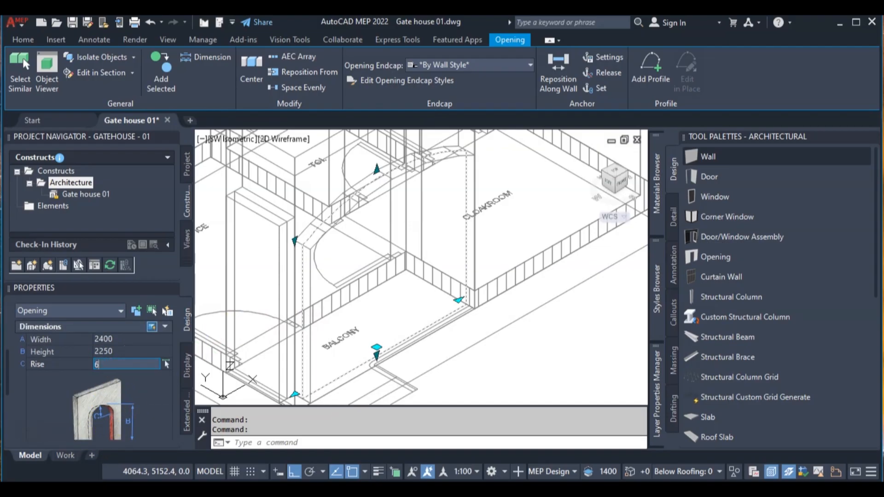
{"action": "type", "text": "600"}
{"action": "key", "text": "Return"}
{"action": "scroll", "coordinate": [109, 367], "scroll_direction": "down", "scroll_amount": 1}
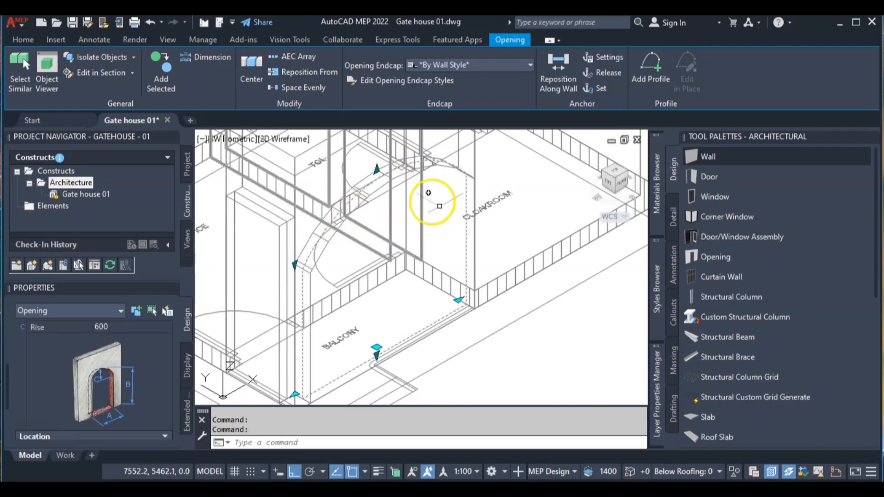
{"action": "left_click", "coordinate": [118, 324]}
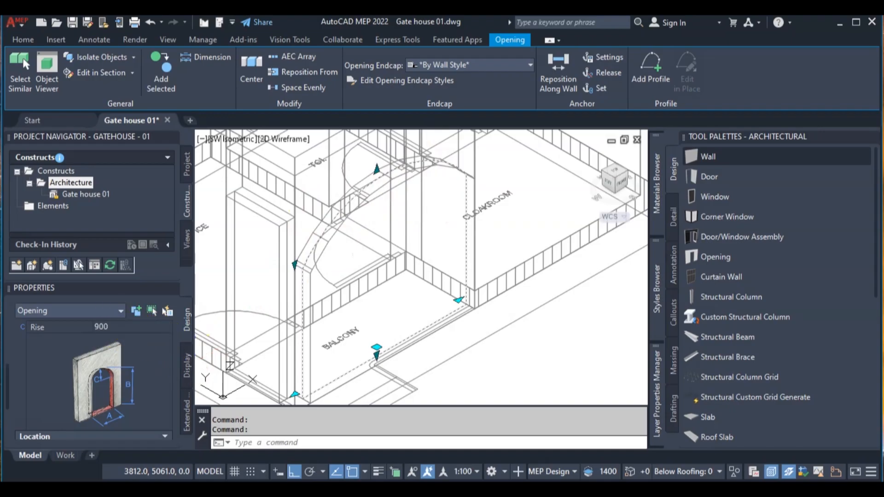
{"action": "type", "text": "900"}
{"action": "key", "text": "Return"}
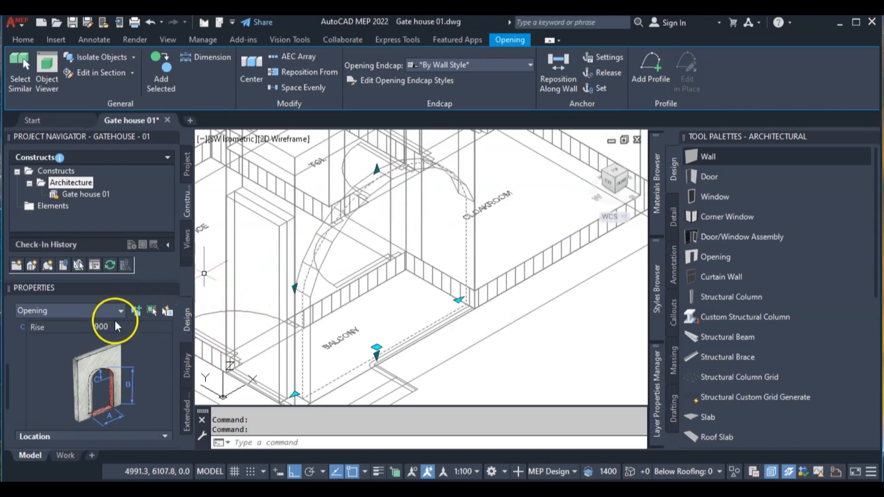
- Set the front opening's arch rise to 300 and clear the selection
{"action": "left_click", "coordinate": [109, 328]}
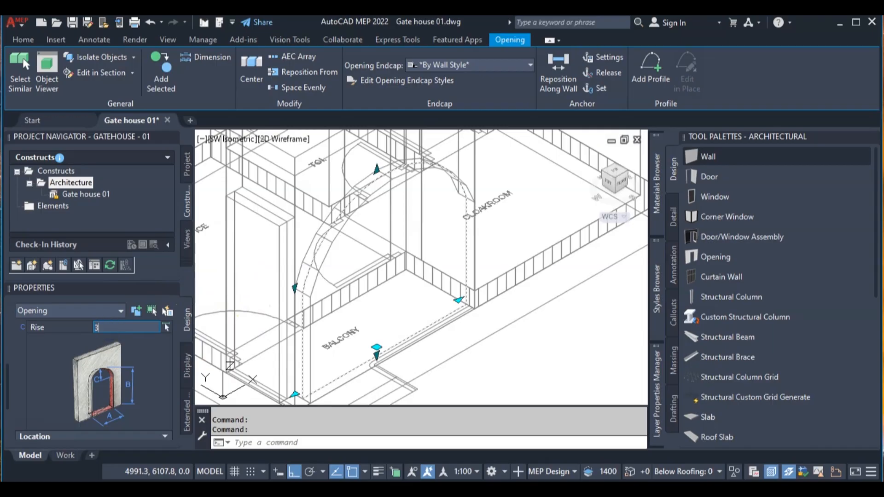
{"action": "key", "text": "Return"}
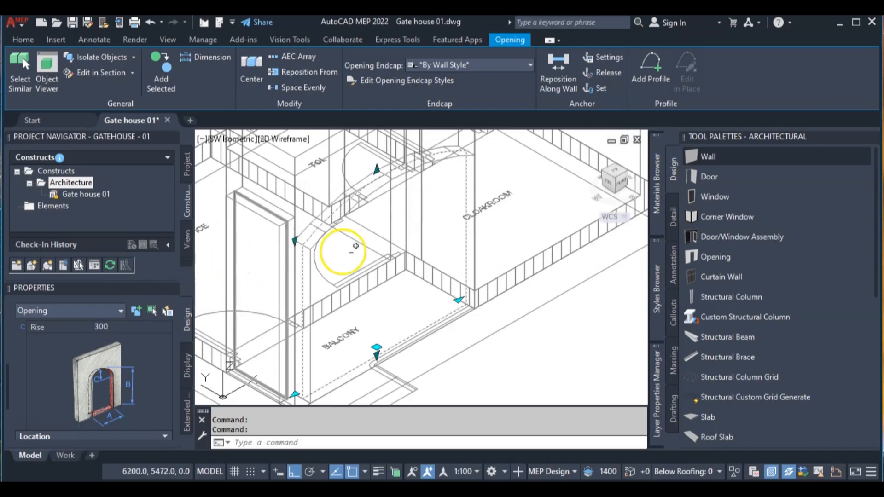
{"action": "key", "text": "Escape"}
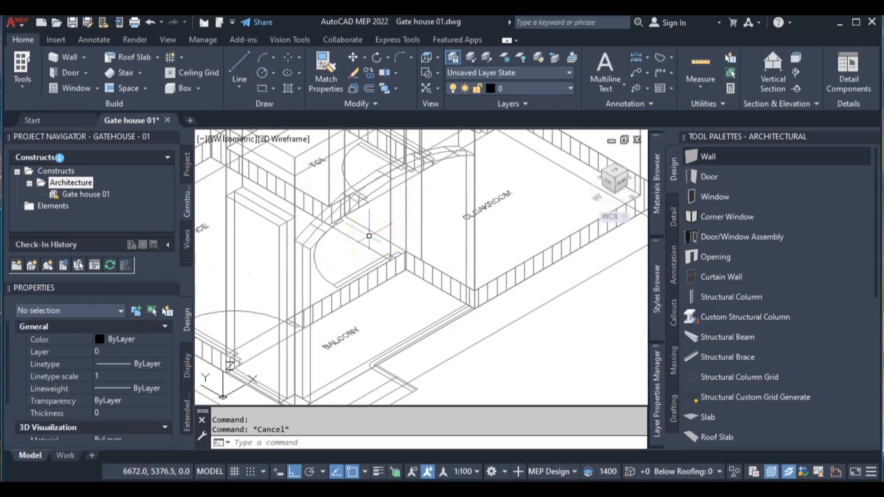
- Select the narrow opening in the balcony's side wall and try the Quarter round and Round shapes on it
{"action": "left_click", "coordinate": [275, 213]}
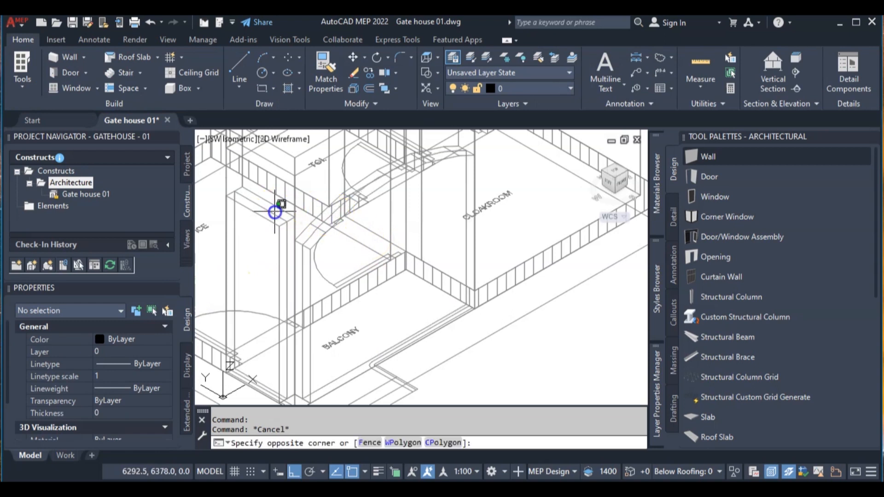
{"action": "left_click", "coordinate": [269, 211]}
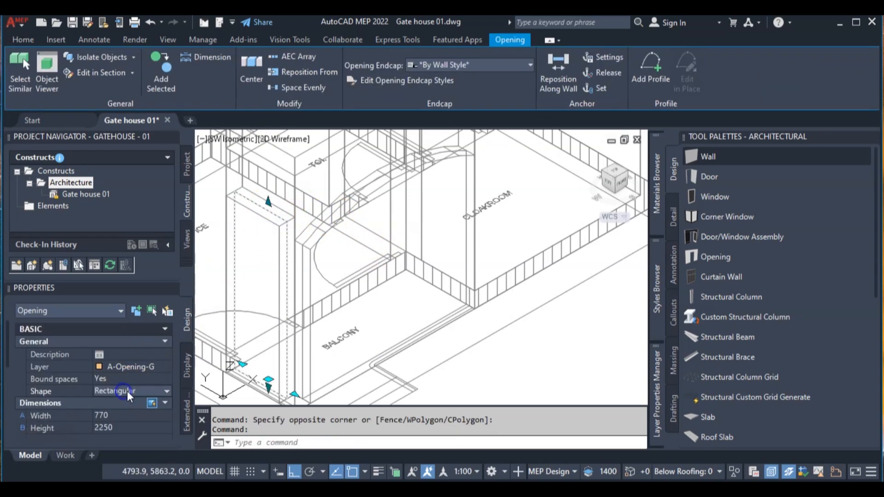
{"action": "left_click", "coordinate": [166, 391]}
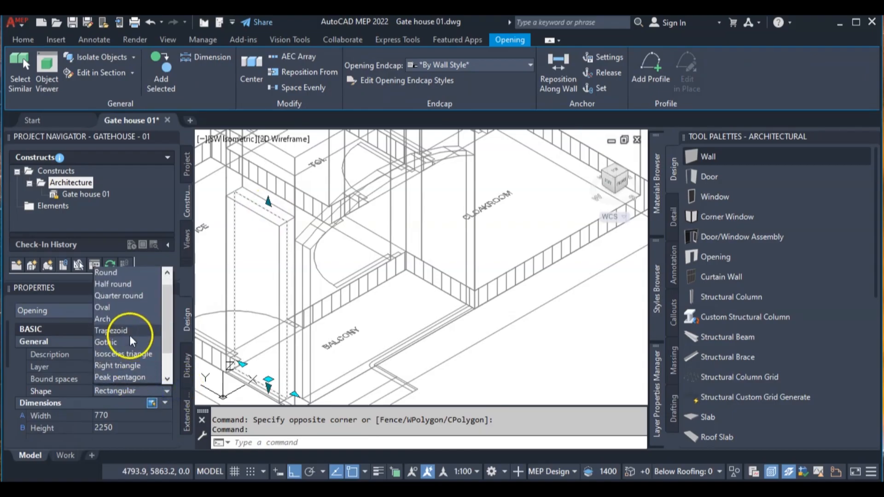
{"action": "left_click", "coordinate": [118, 295]}
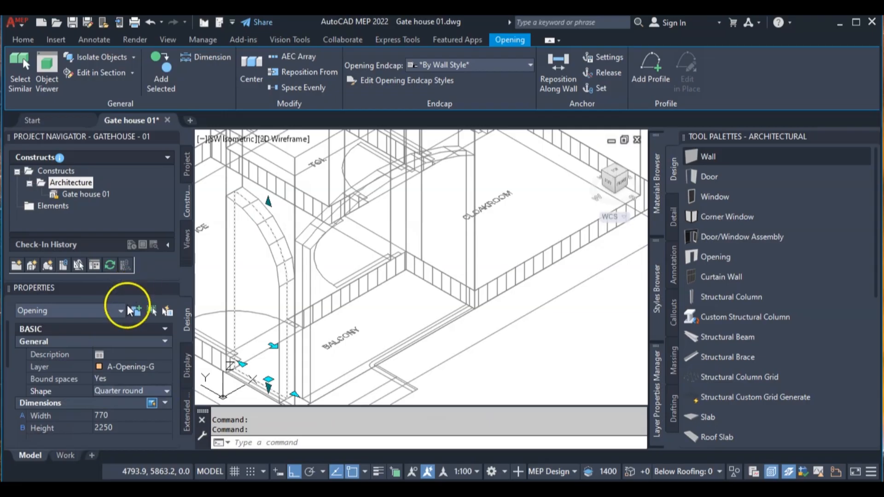
{"action": "left_click", "coordinate": [167, 391]}
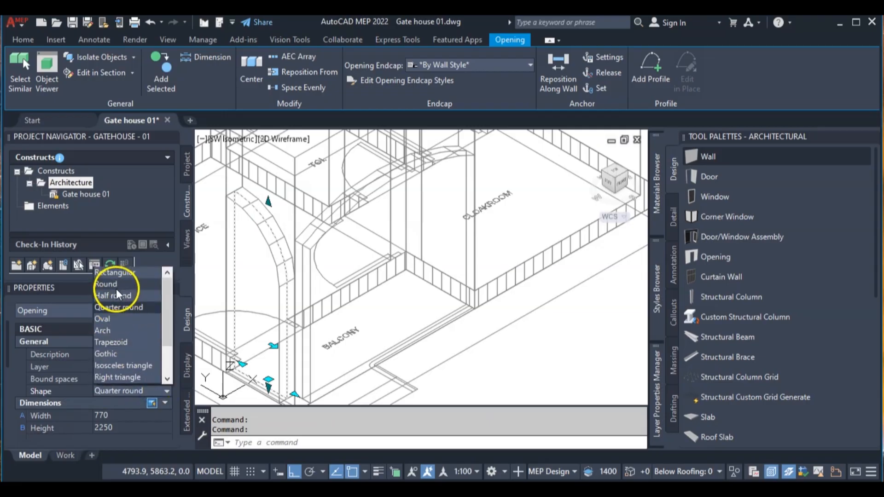
{"action": "left_click", "coordinate": [117, 285]}
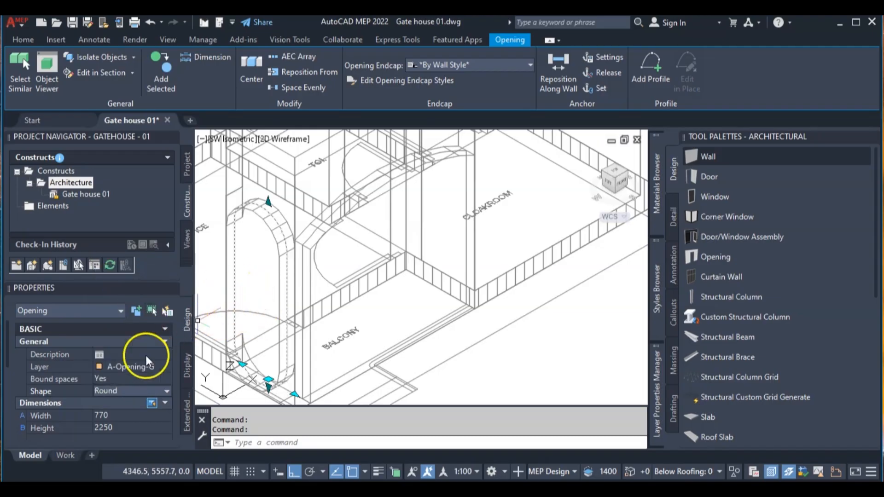
- Try the Hexagon, Octagon and Isosceles triangle shapes on the balcony's side wall opening
{"action": "left_click", "coordinate": [165, 391]}
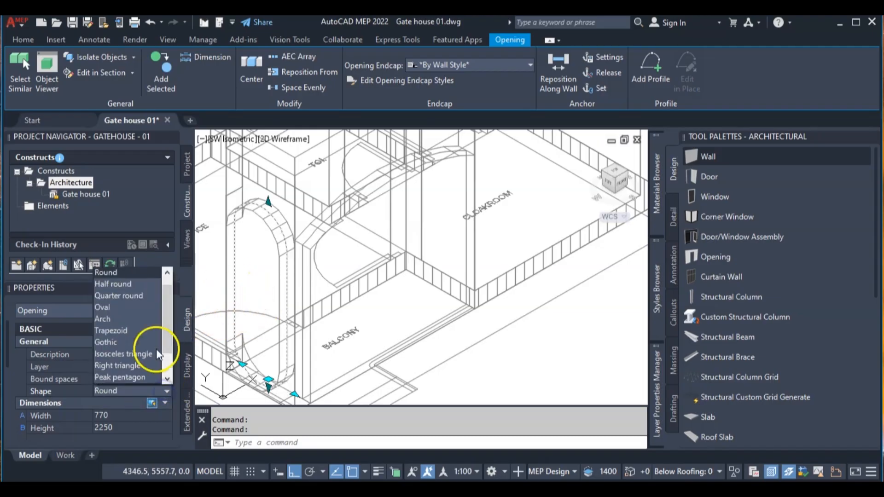
{"action": "scroll", "coordinate": [131, 352], "scroll_direction": "down", "scroll_amount": 1}
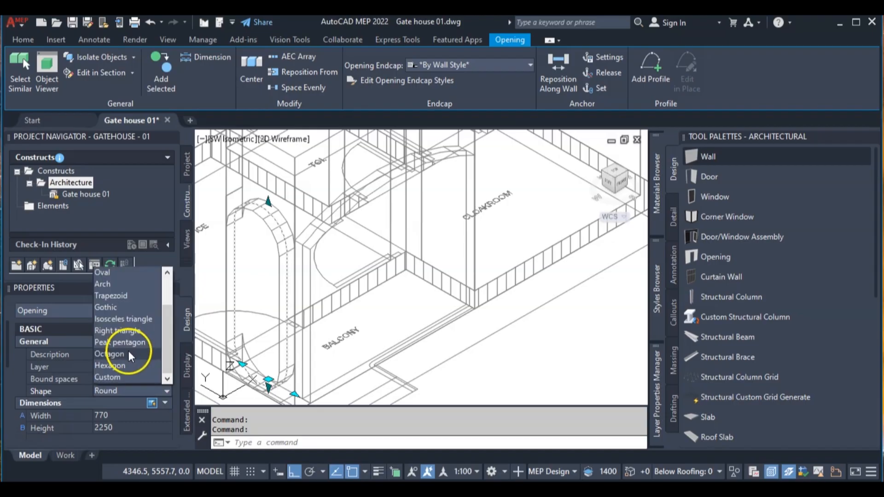
{"action": "left_click", "coordinate": [128, 367]}
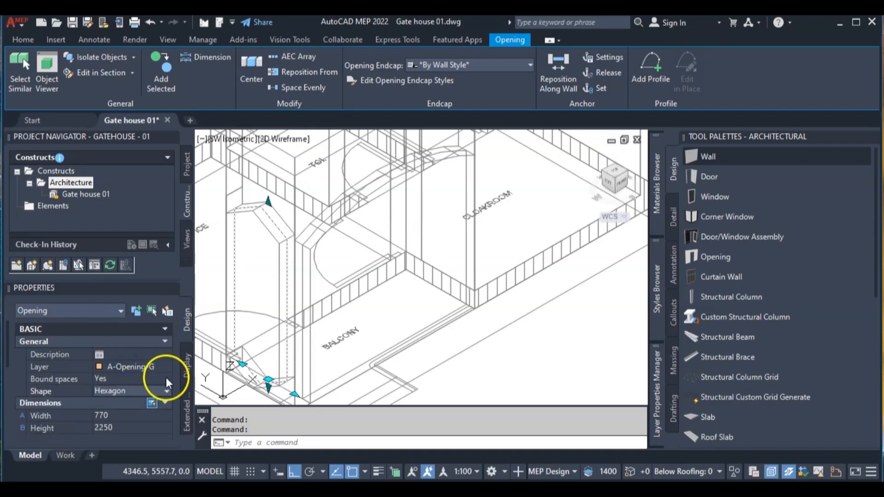
{"action": "left_click", "coordinate": [165, 391]}
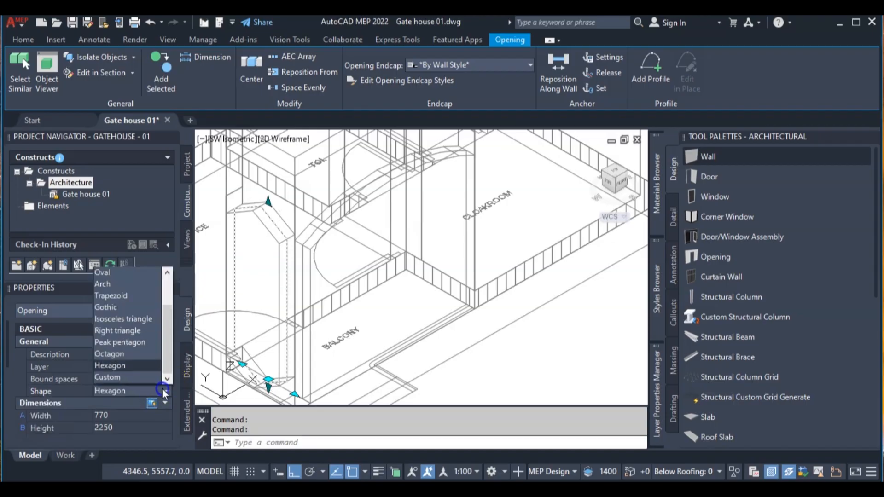
{"action": "left_click", "coordinate": [129, 355]}
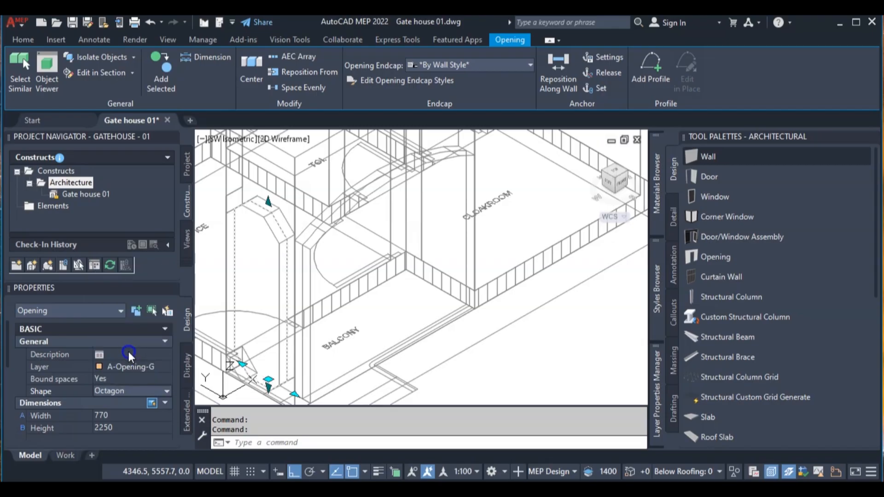
{"action": "left_click", "coordinate": [166, 390]}
{"action": "left_click", "coordinate": [139, 319]}
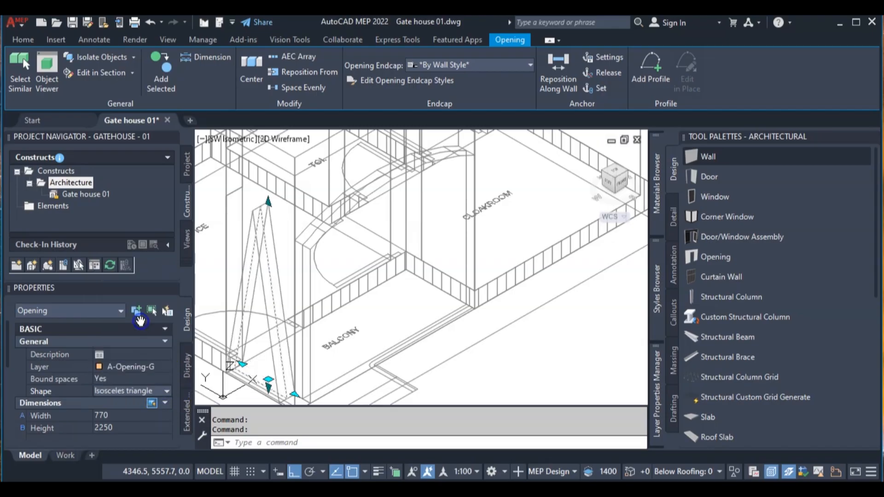
- Set the shape of the balcony's side wall opening to Arch and clear the selection
{"action": "left_click", "coordinate": [166, 391]}
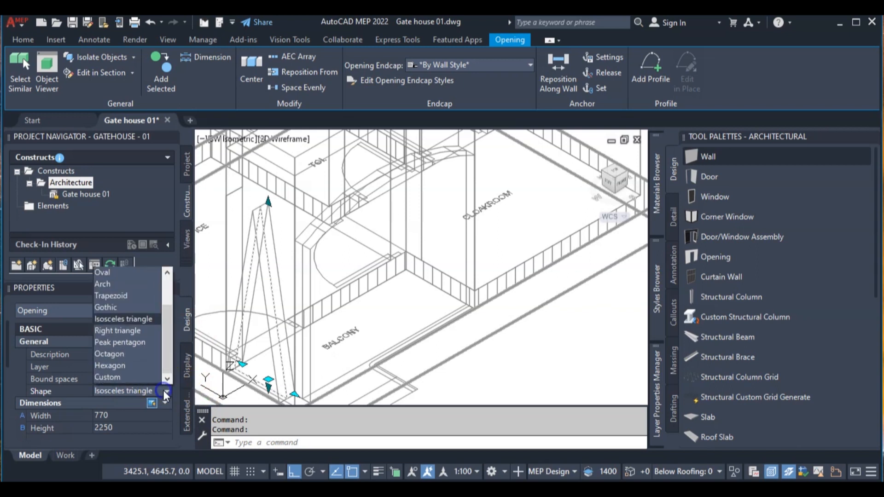
{"action": "left_click", "coordinate": [122, 285]}
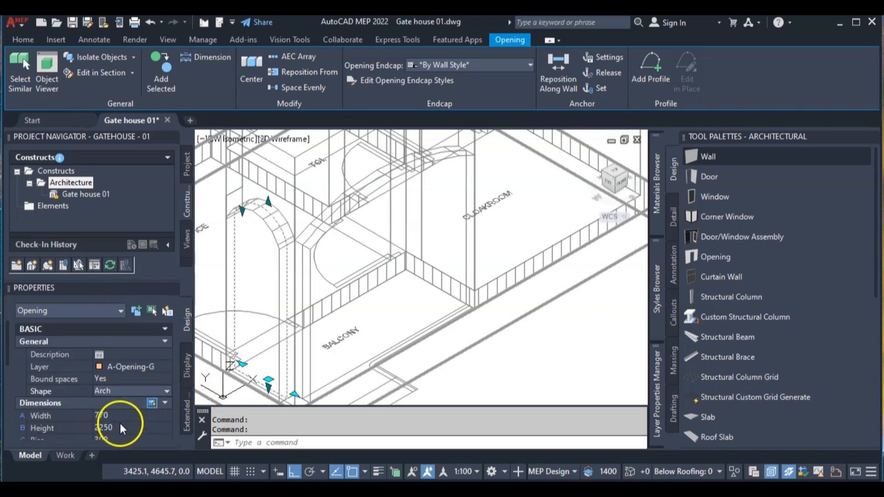
{"action": "scroll", "coordinate": [122, 429], "scroll_direction": "down", "scroll_amount": 3}
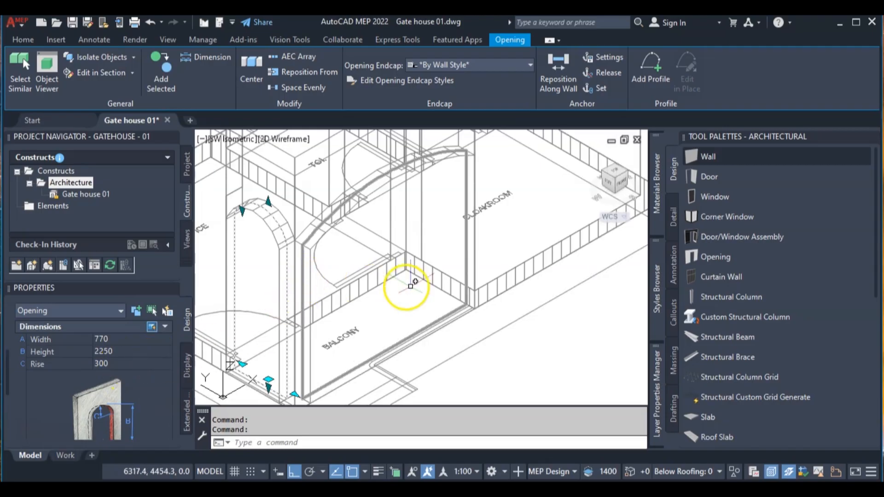
{"action": "key", "text": "Escape"}
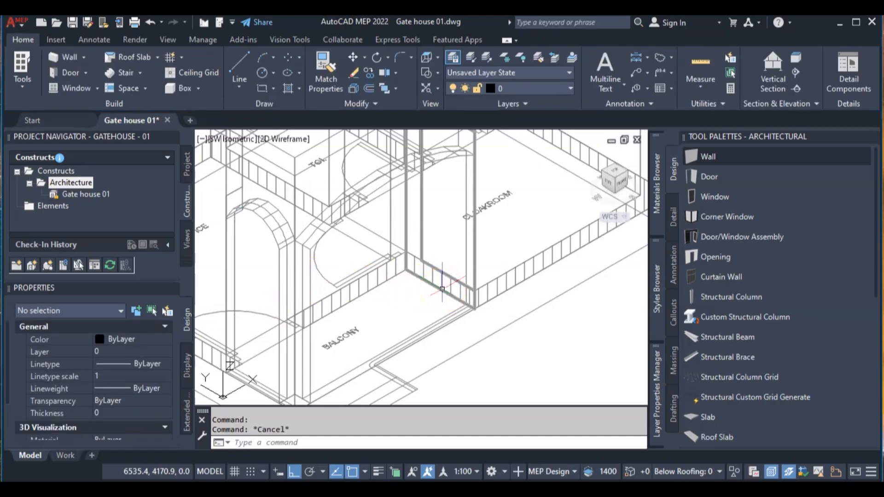
- Switch to the Conceptual visual style and examine both arched balcony openings in the southwest isometric view
{"action": "scroll", "coordinate": [445, 288], "scroll_direction": "down", "scroll_amount": 4}
{"action": "scroll", "coordinate": [430, 295], "scroll_direction": "up", "scroll_amount": 2}
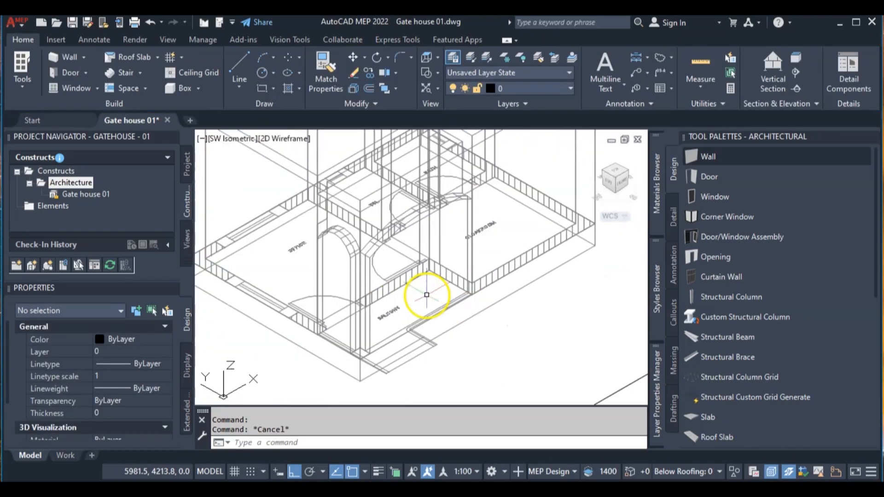
{"action": "middle_click_drag", "start_coordinate": [417, 271], "coordinate": [388, 311]}
{"action": "left_click", "coordinate": [303, 139]}
{"action": "left_click", "coordinate": [338, 186]}
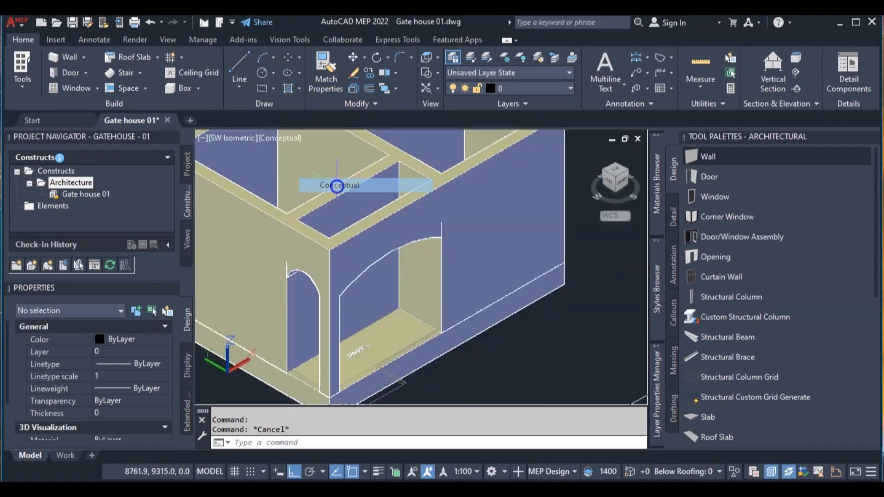
{"action": "scroll", "coordinate": [375, 222], "scroll_direction": "down", "scroll_amount": 5}
{"action": "scroll", "coordinate": [437, 243], "scroll_direction": "up", "scroll_amount": 2}
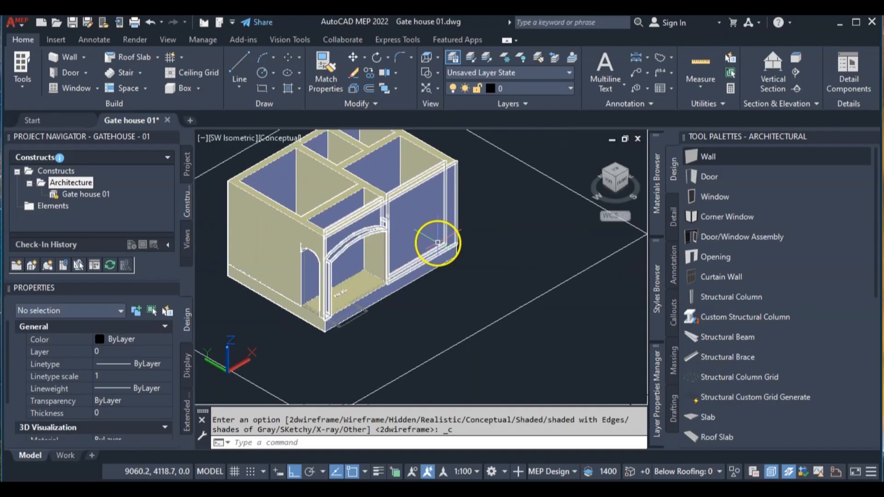